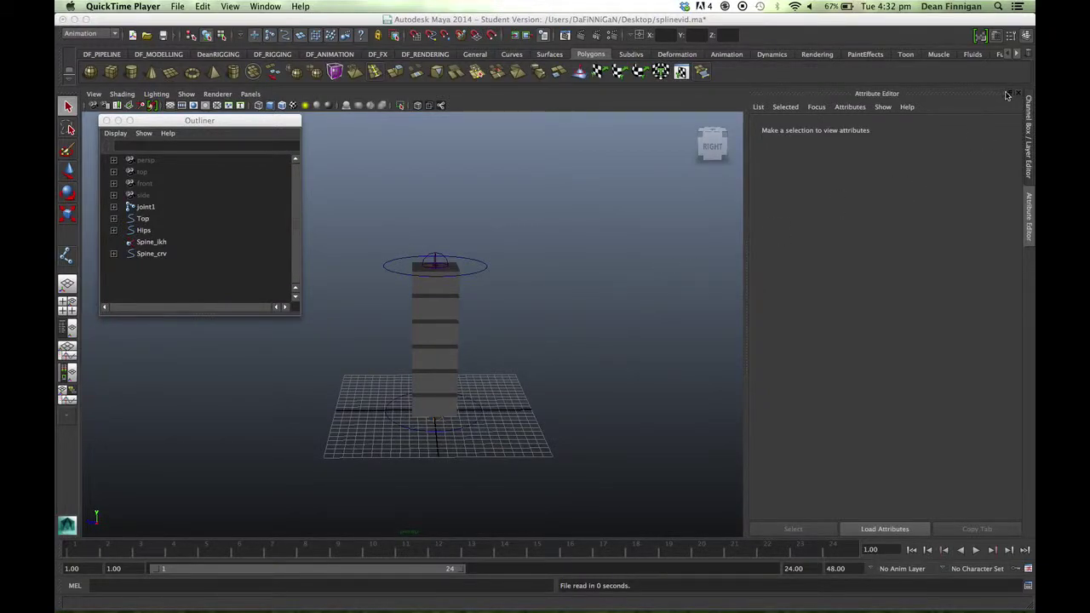
Close the Attribute Editor, try raising the Top control vertically, and undo the move
left_click(1019, 96)
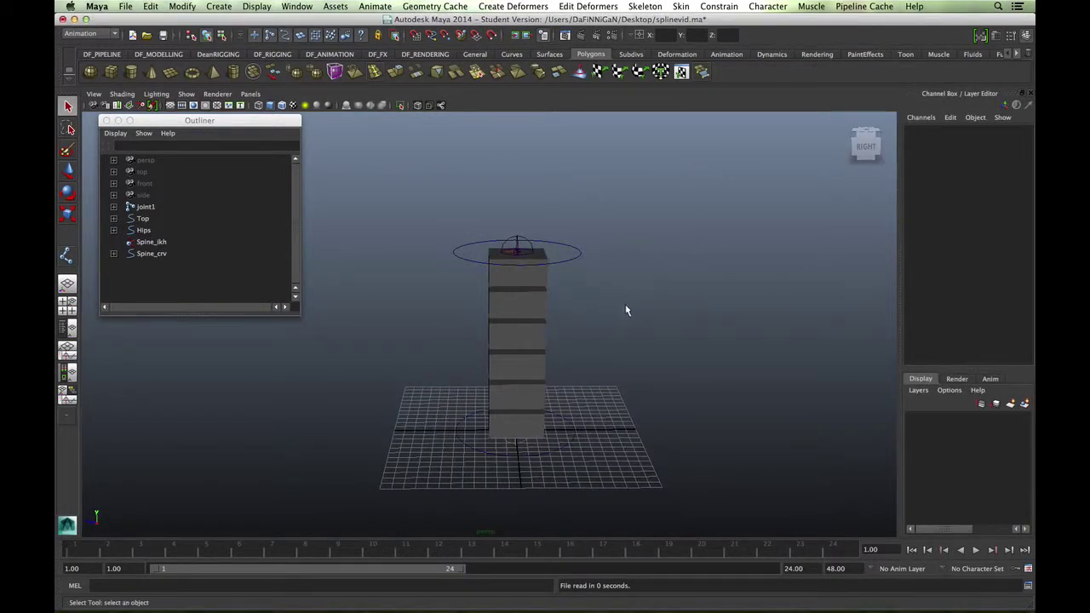
left_click_drag(626, 311, 598, 310, "alt")
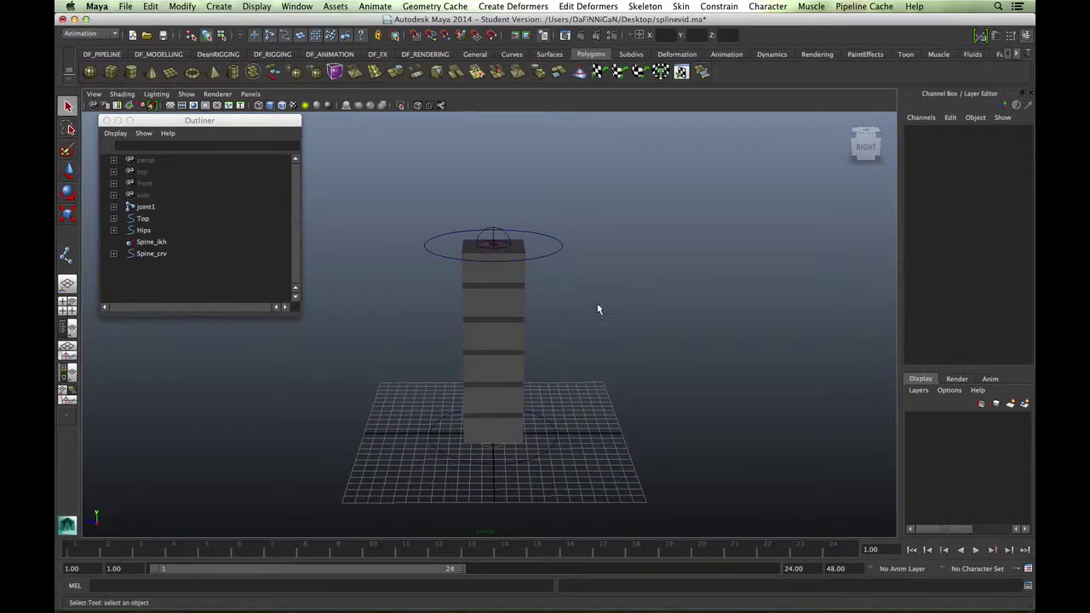
left_click(552, 246)
key("w")
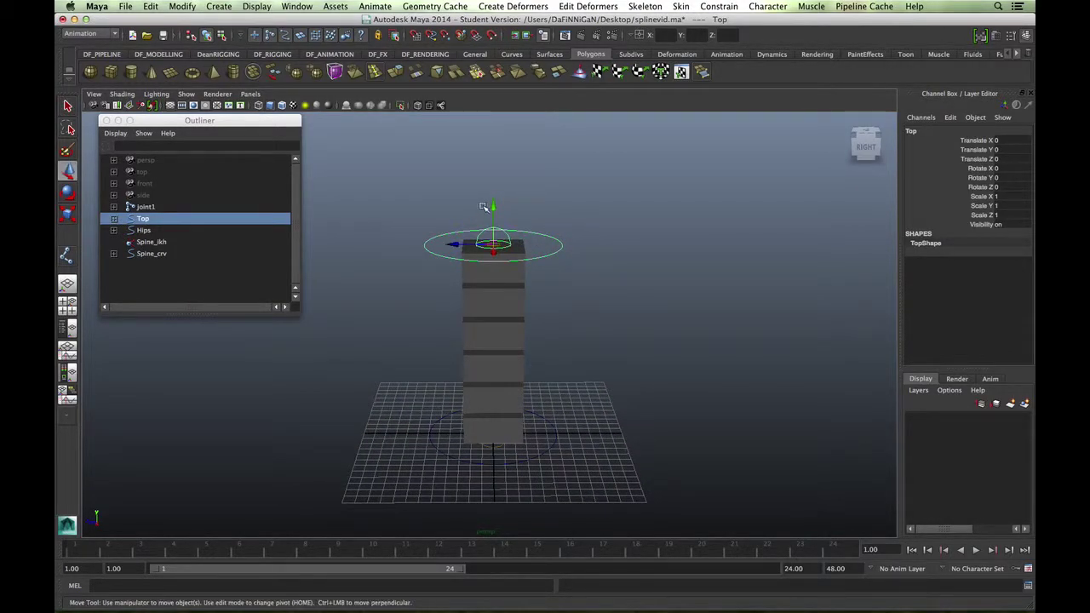
left_click_drag(487, 207, 490, 164)
key("z")
key("z")
key("z")
key("z")
key("z")
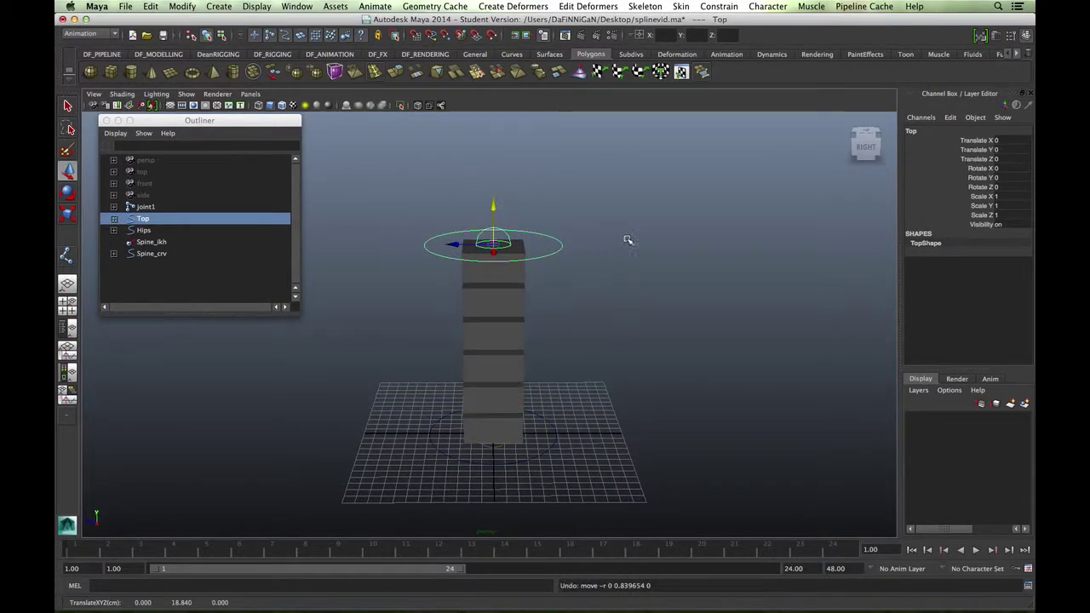
Try rotating the Top control, including about 28 degrees around X, and undo the rotations
left_click(555, 254)
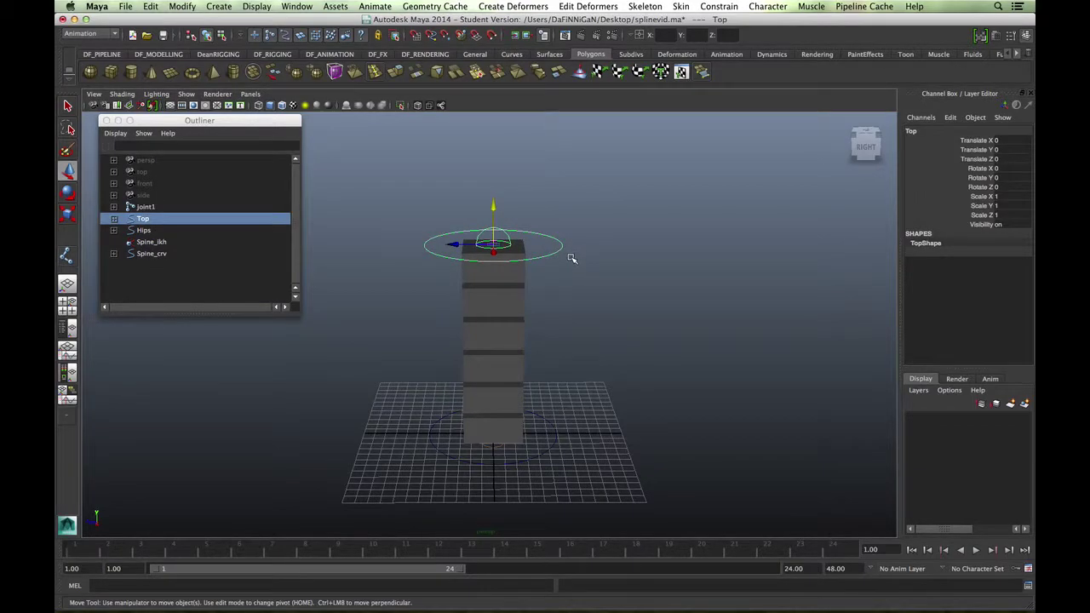
key("e")
left_click_drag(511, 257, 530, 248)
key("z")
key("z")
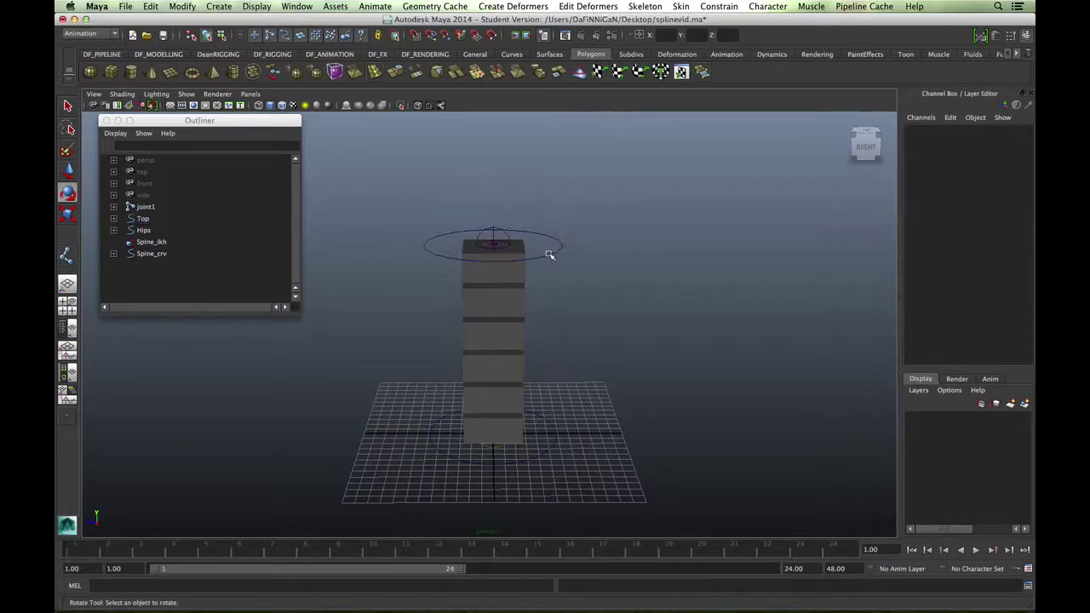
left_click(551, 253)
mouse_move(543, 219)
left_mouse_down()
mouse_move(554, 255)
mouse_move(516, 207)
mouse_move(528, 219)
left_mouse_up()
key("z")
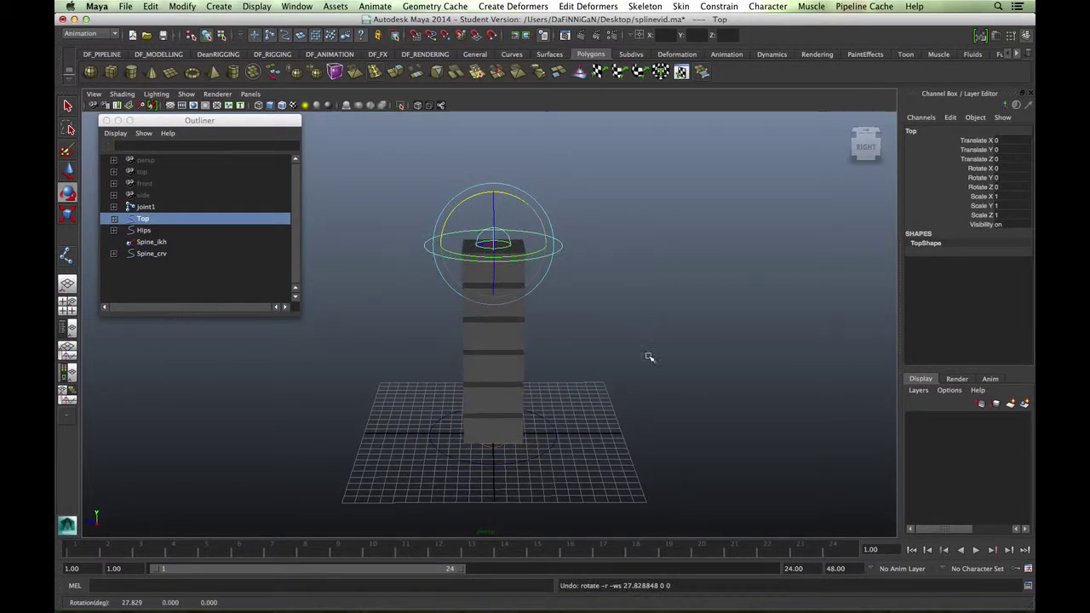
Try rotating the Hips control at the base of the spine, and undo the rotation
left_click(550, 418)
left_click_drag(528, 394, 497, 386)
key("z")
left_click(557, 425)
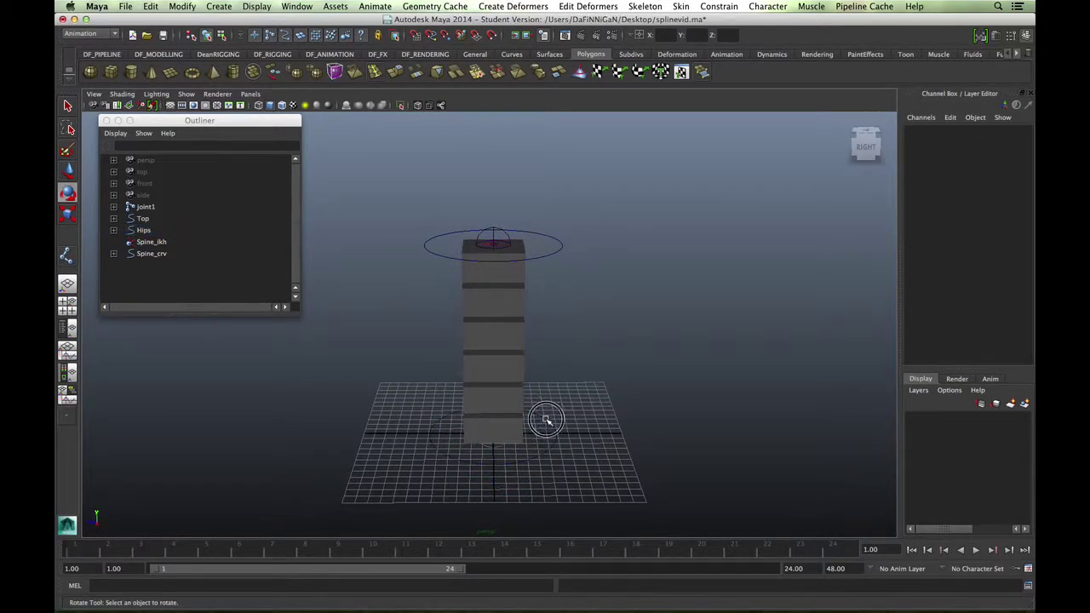
Try moving the Hips control to about X -3.2, Z -11.9 and rotating it about -18 degrees in X, and undo both changes
left_click(545, 409)
key("w")
left_click_drag(493, 436, 616, 419)
key("e")
left_click_drag(596, 375, 650, 408)
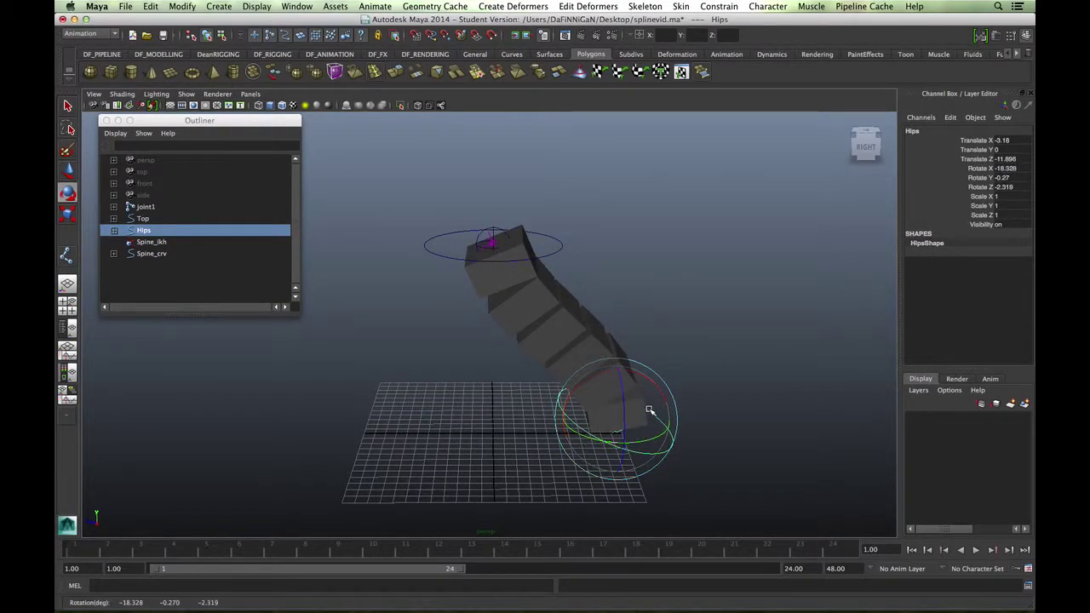
key("z")
key("z")
key("z")
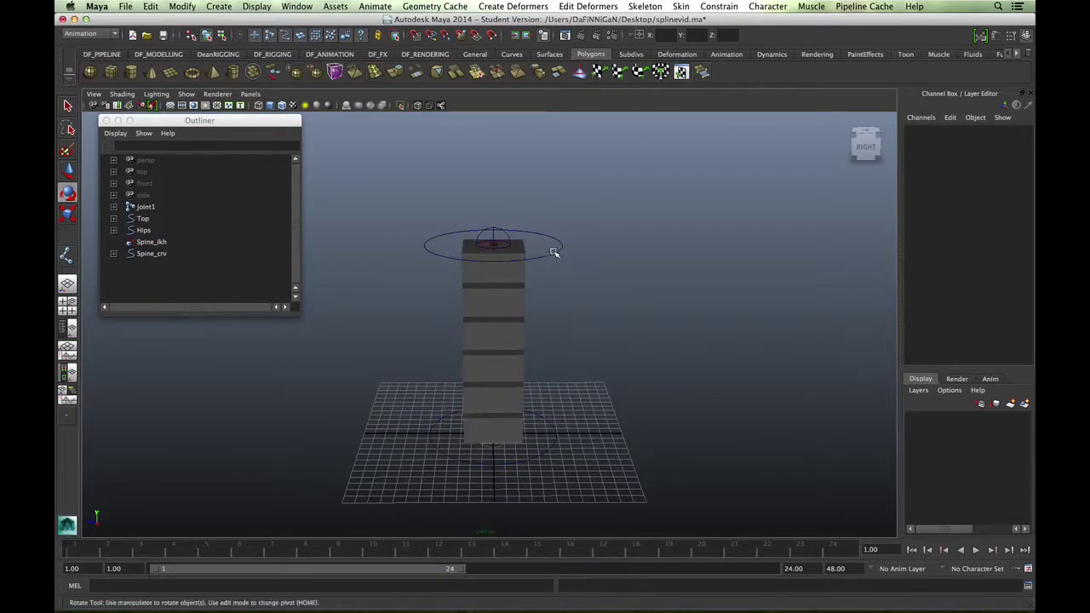
Try rotating the Top control around its vertical axis, undo the rotation, and clear the selection
left_click(562, 253)
left_click_drag(549, 252, 632, 239)
key("z")
left_click(635, 248)
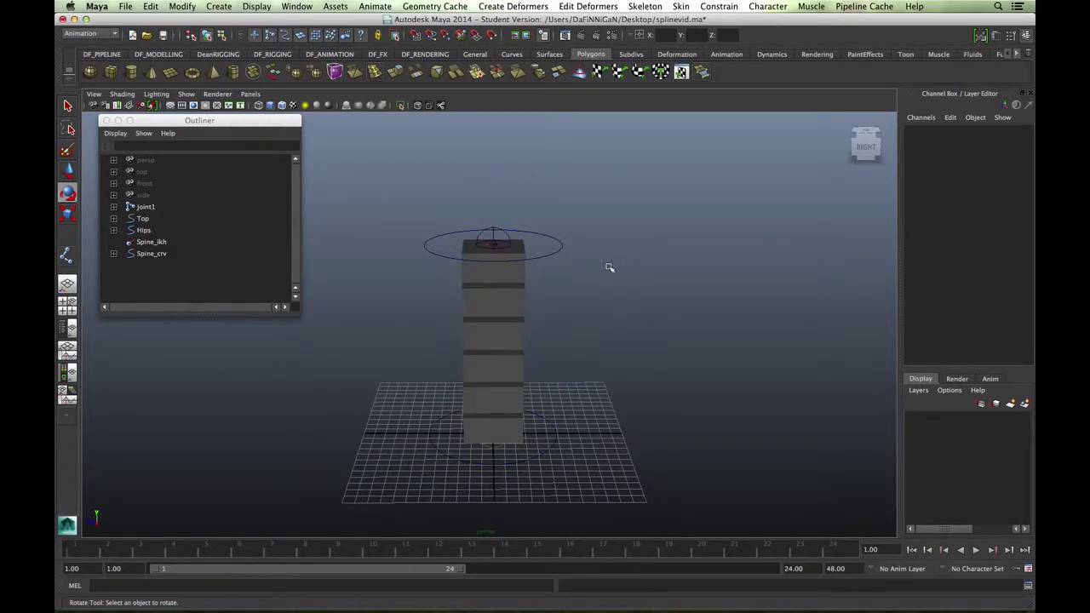
Try moving the Hips control about -4.9 in Z and rotating it about -15.5 degrees in X, and undo both changes
mouse_move(604, 305)
left_mouse_down("alt")
mouse_move(588, 304)
mouse_move(610, 263)
mouse_move(604, 290)
mouse_move(605, 260)
mouse_move(586, 282)
mouse_move(595, 309)
left_mouse_up("alt")
left_click(566, 417)
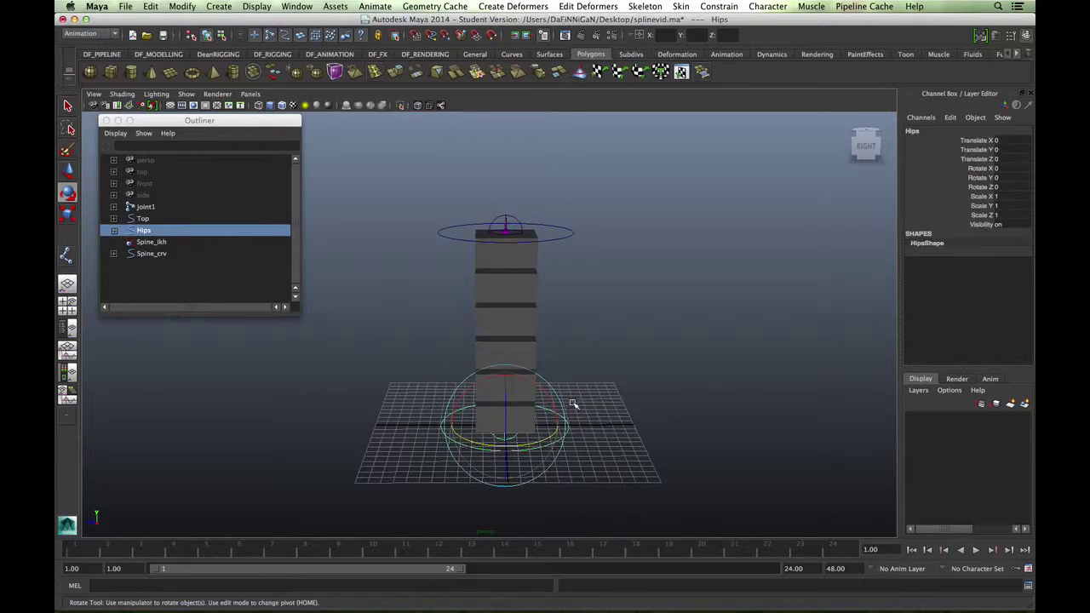
key("w")
left_click_drag(483, 426, 536, 426)
key("e")
left_click_drag(564, 370, 591, 388)
key("z")
key("z")
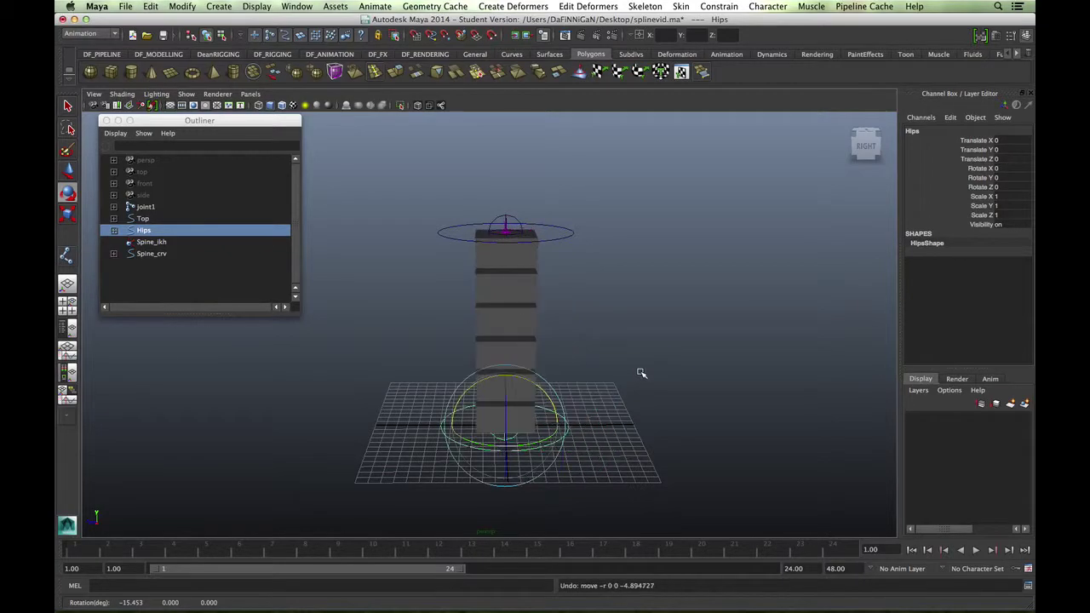
left_click(643, 372)
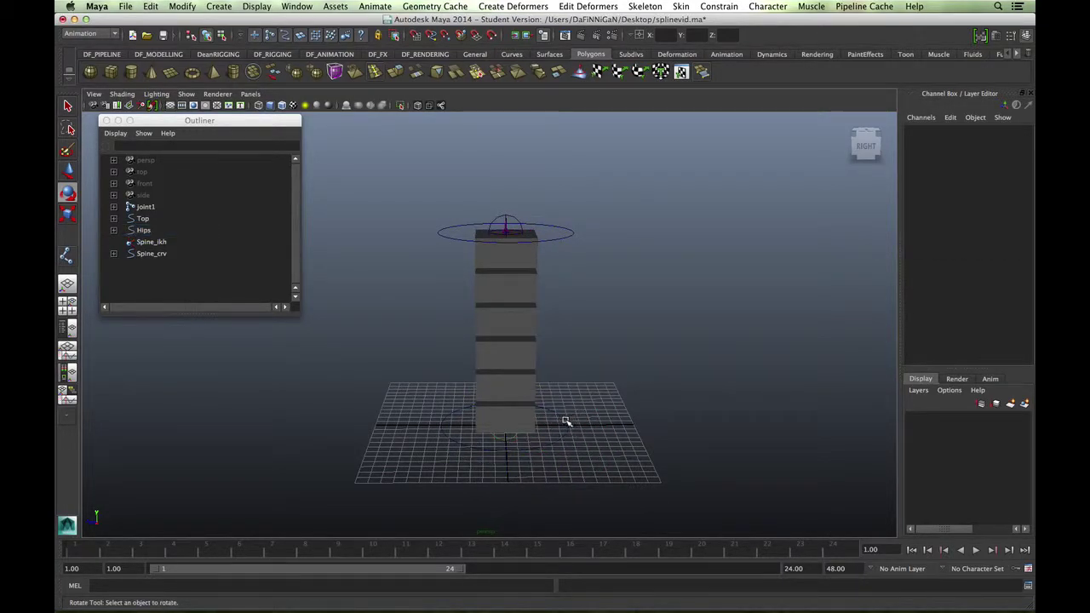
left_click(566, 421)
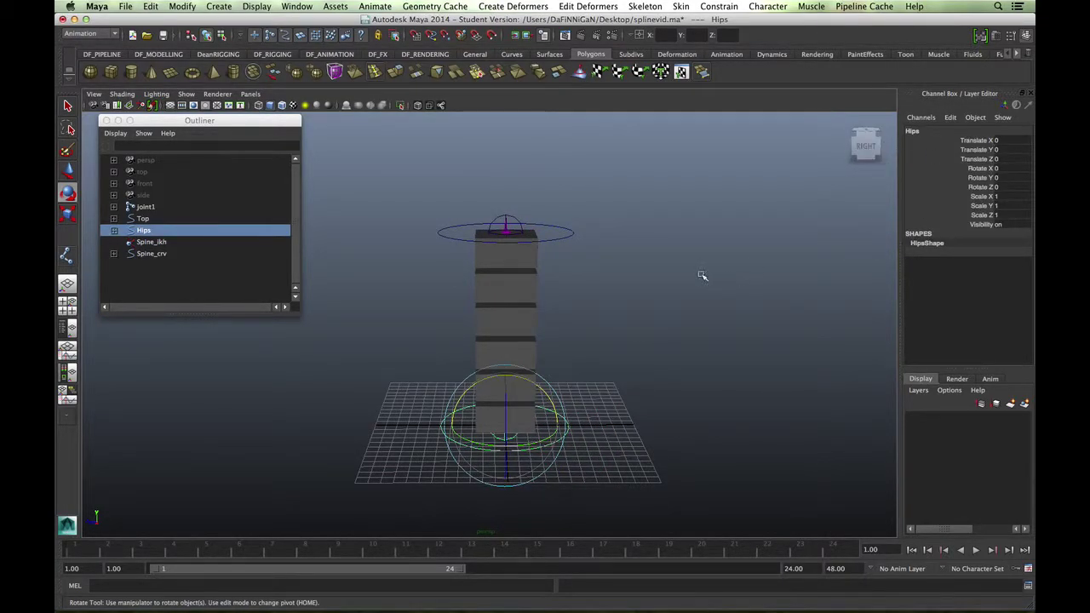
left_click(562, 228)
left_click(571, 242)
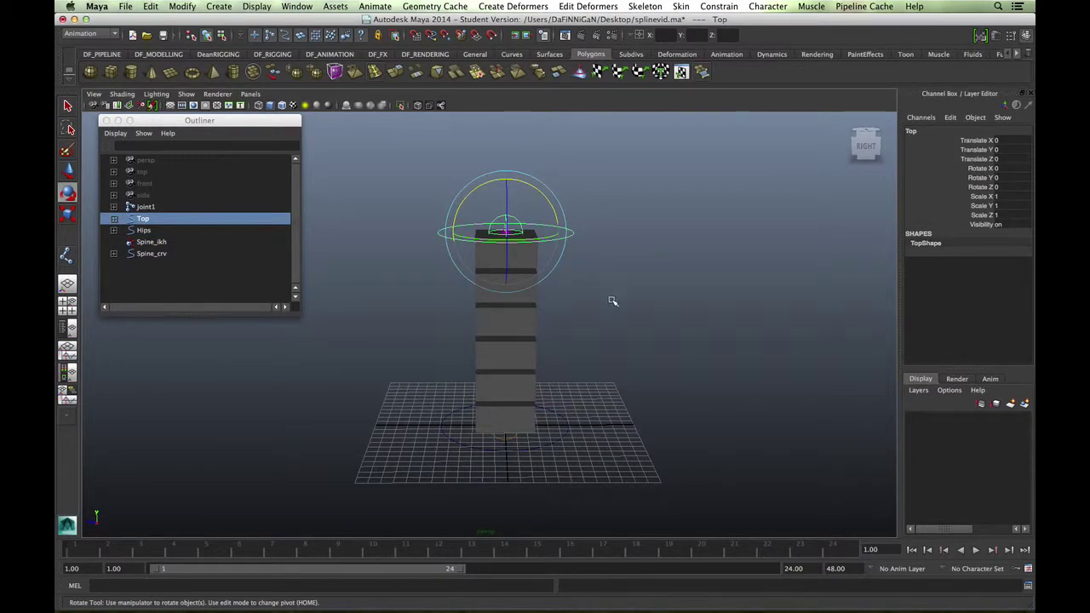
left_click_drag(587, 294, 611, 278, "alt")
mouse_move(611, 279)
right_mouse_down("alt")
mouse_move(587, 280)
mouse_move(630, 284)
mouse_move(610, 281)
right_mouse_up("alt")
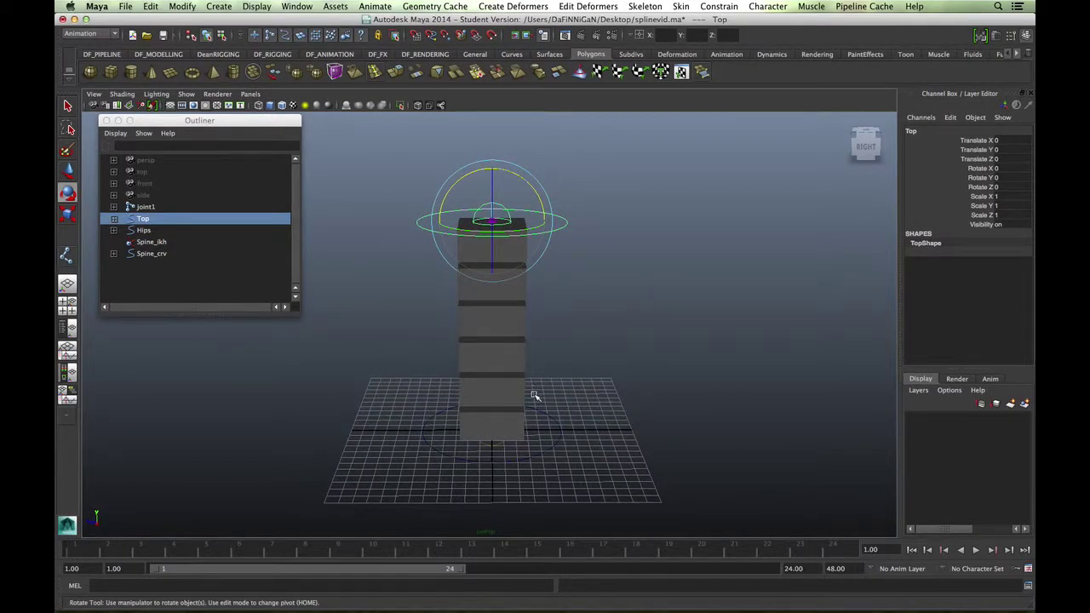
Try rotating the Hips control about -8.8 degrees in X and moving it along Z, and undo both changes
left_click(555, 423)
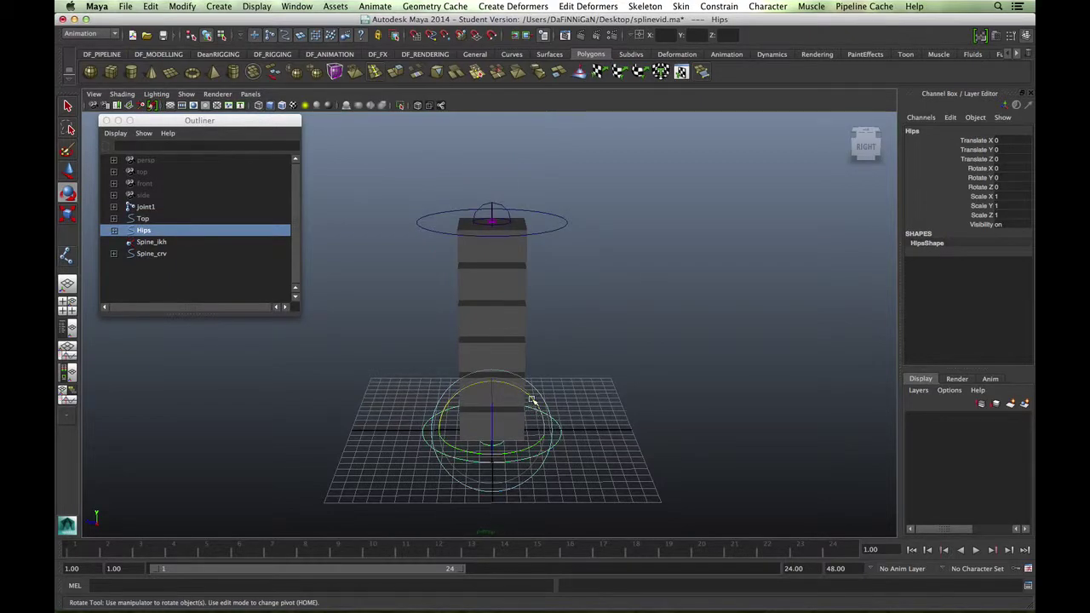
mouse_move(532, 398)
left_mouse_down()
mouse_move(545, 422)
mouse_move(539, 405)
left_mouse_up()
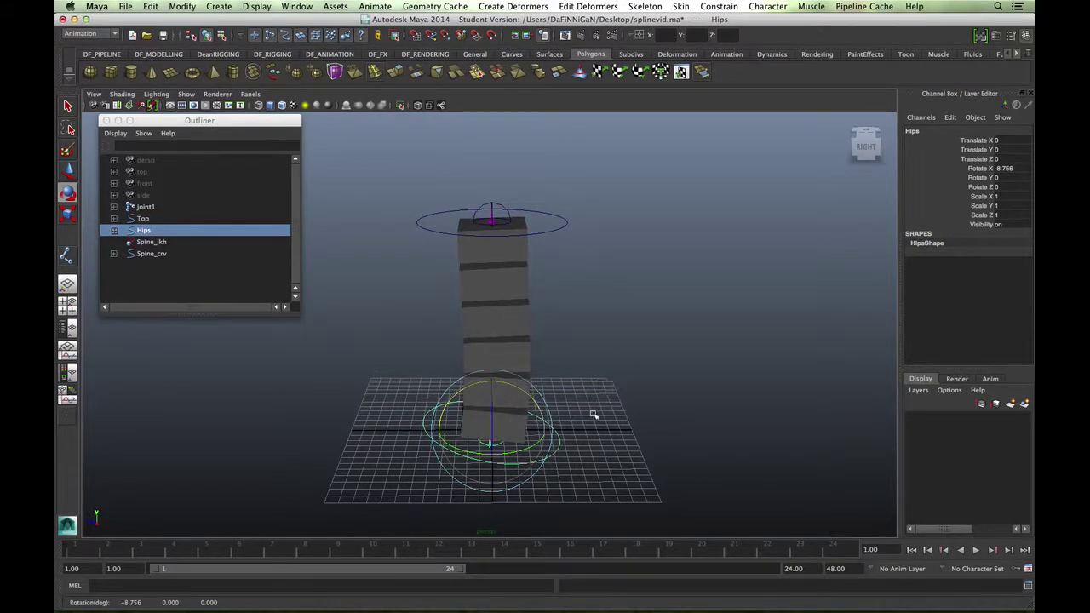
key("w")
left_click_drag(464, 429, 554, 434)
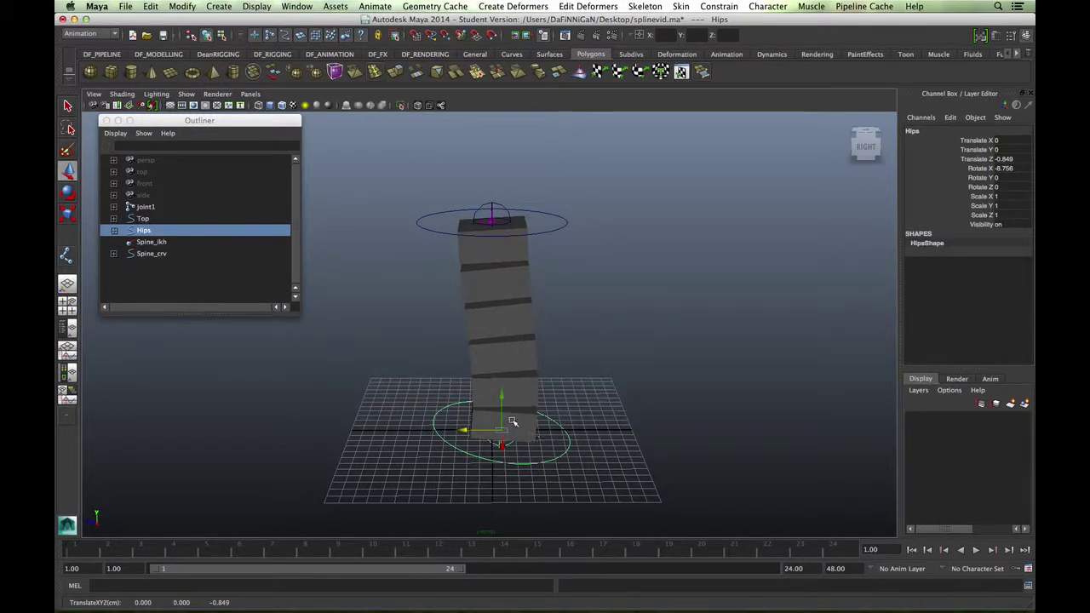
key("z")
key("z")
key("z")
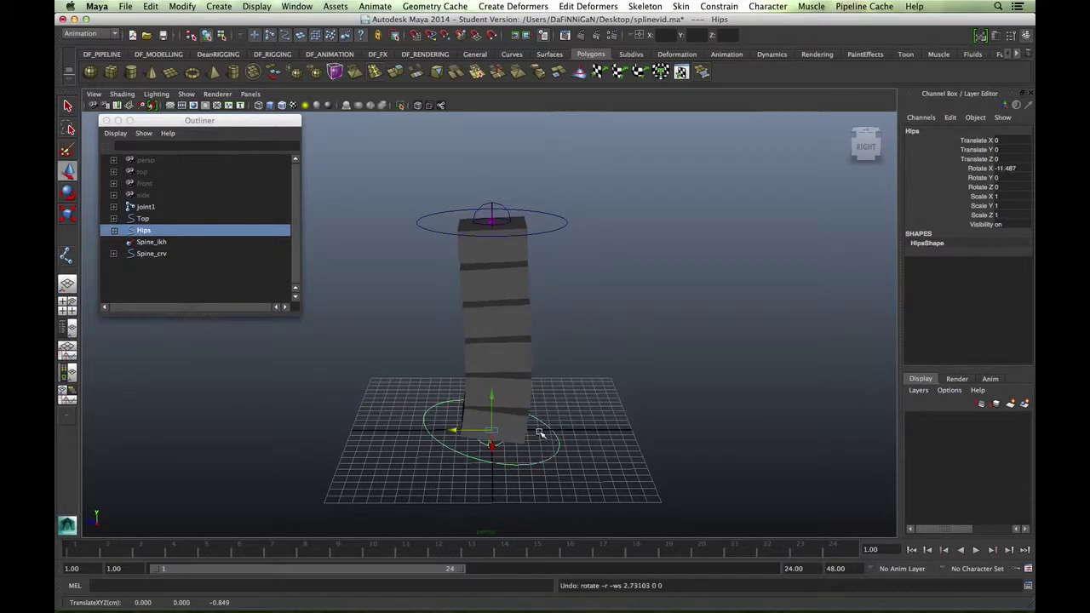
left_click(604, 390)
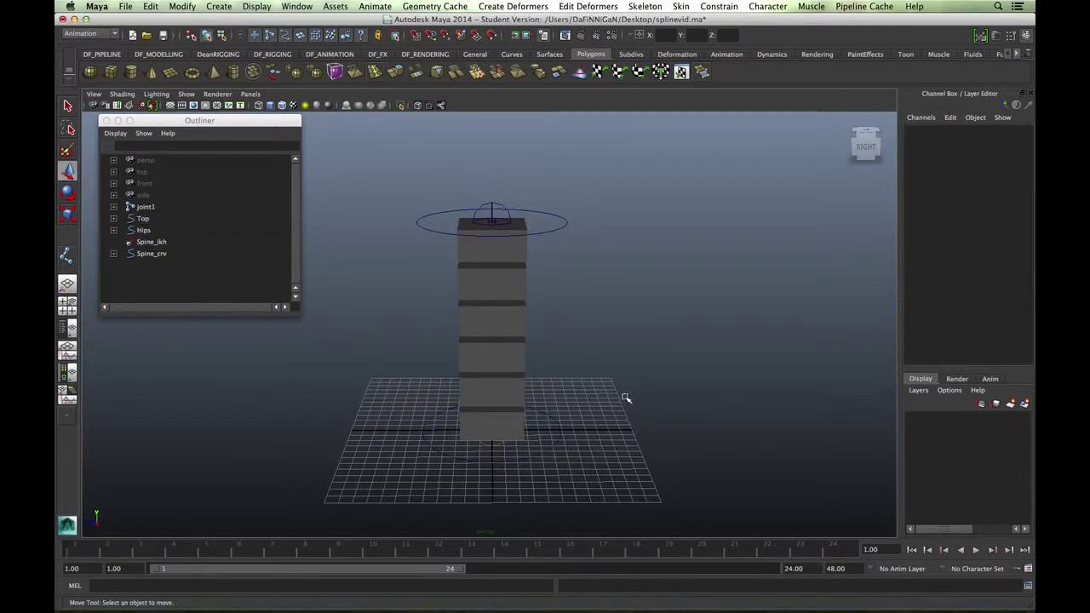
mouse_move(623, 397)
right_mouse_down("alt")
mouse_move(661, 365)
mouse_move(600, 389)
mouse_move(574, 384)
mouse_move(604, 382)
mouse_move(593, 374)
mouse_move(617, 396)
right_mouse_up("alt")
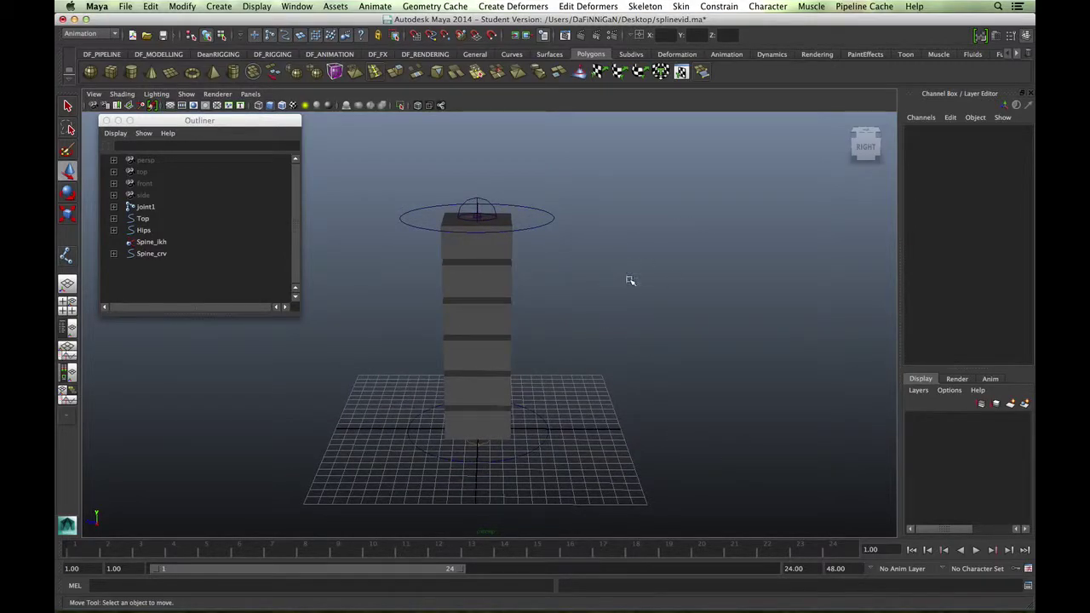
mouse_move(638, 340)
right_mouse_down("alt")
mouse_move(655, 297)
mouse_move(611, 318)
mouse_move(650, 325)
right_mouse_up("alt")
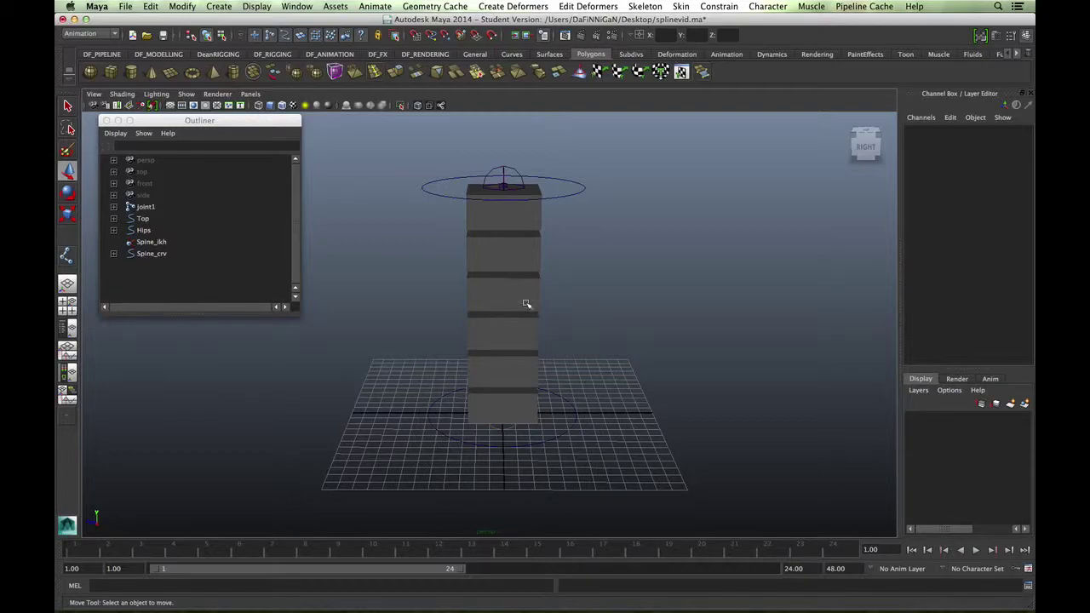
right_click_drag(574, 295, 560, 312, "alt")
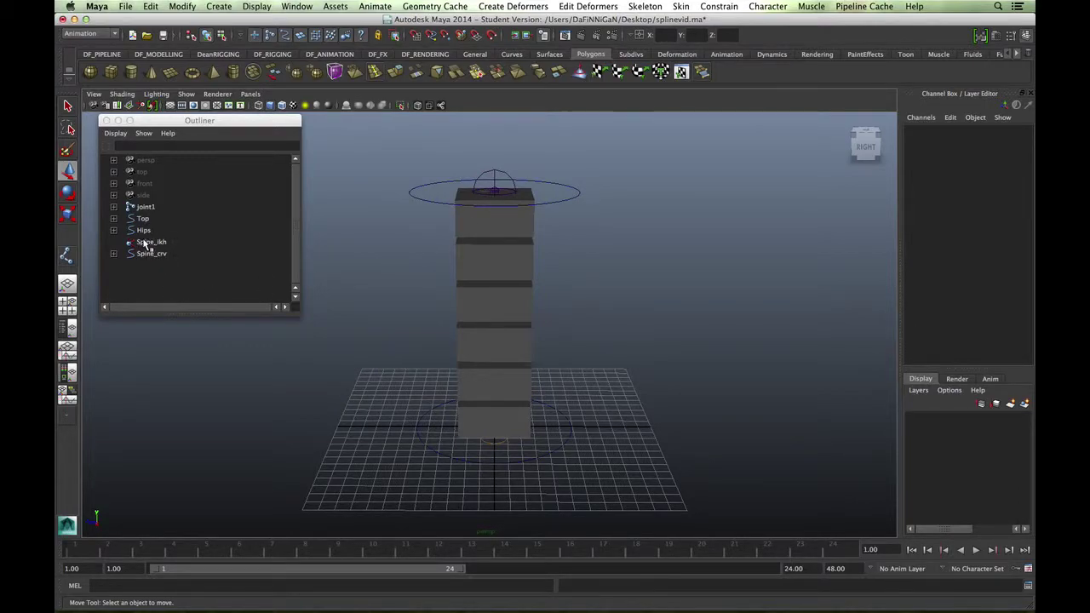
Enlarge the Outliner and enable twist controls in the advanced twist attributes of the Spine_ikh handle
left_click_drag(294, 317, 312, 364)
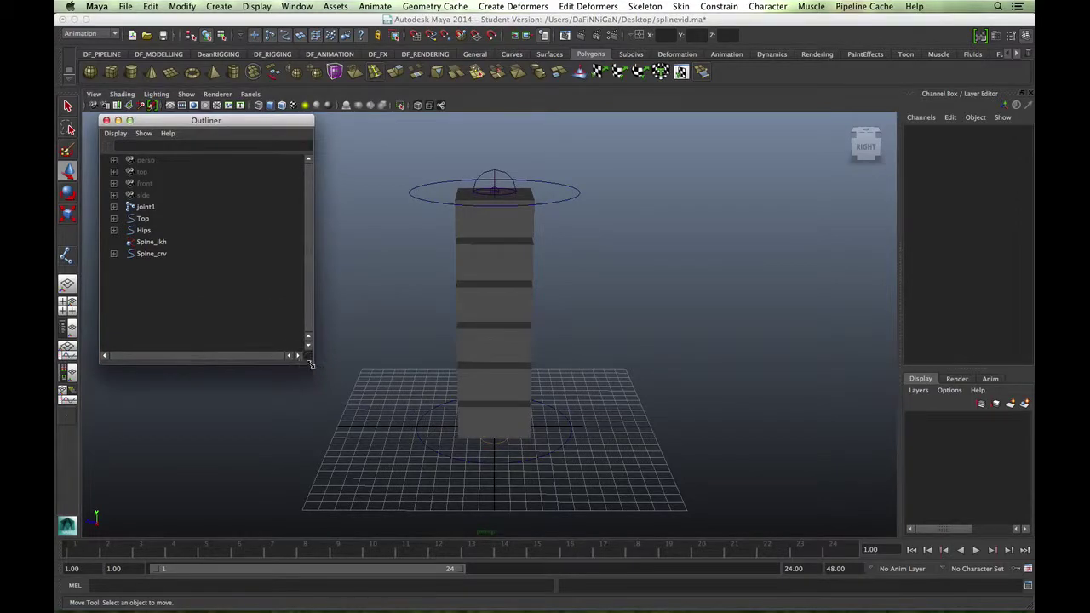
left_click(148, 242)
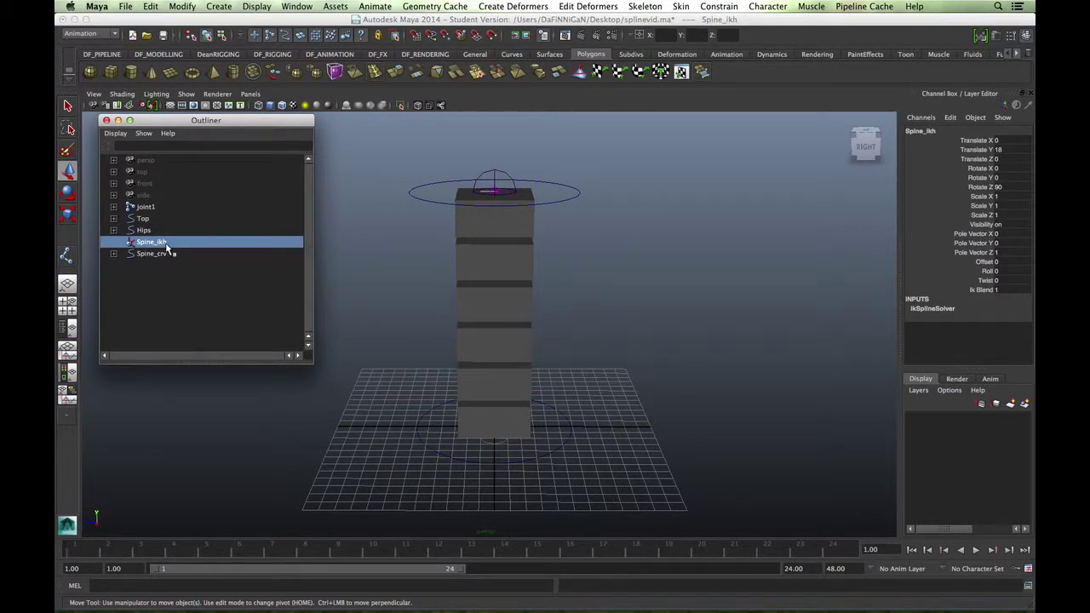
left_click(859, 329)
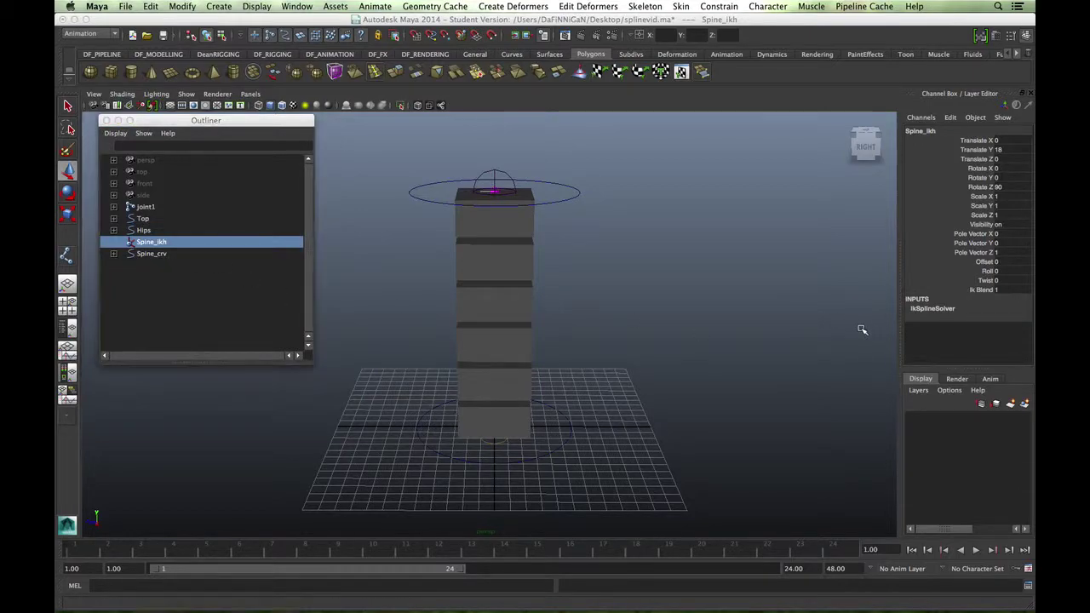
key("ctrl+a")
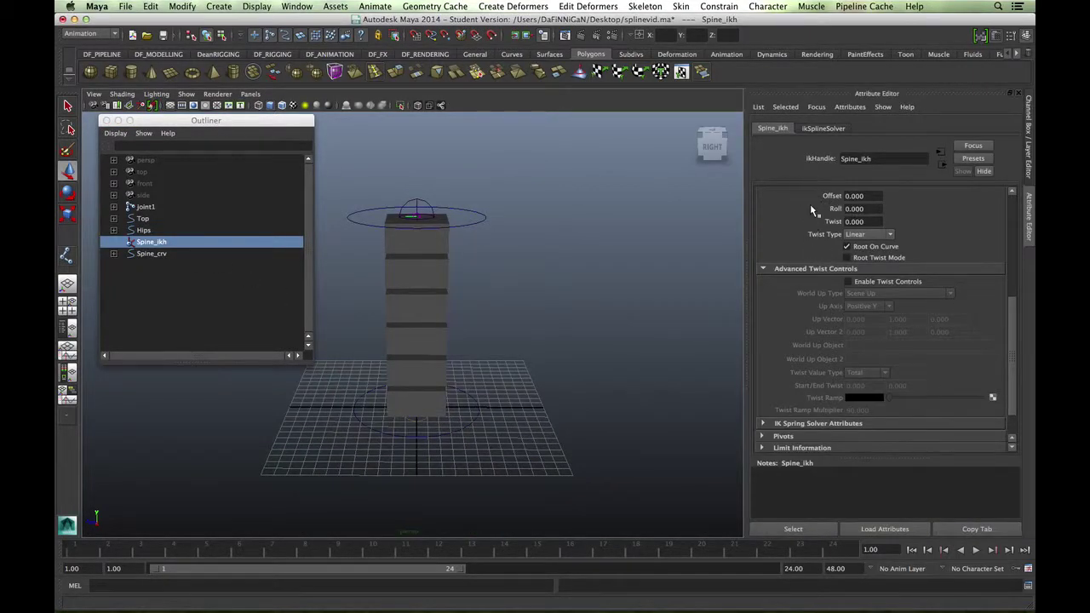
left_click_drag(1015, 305, 1017, 206)
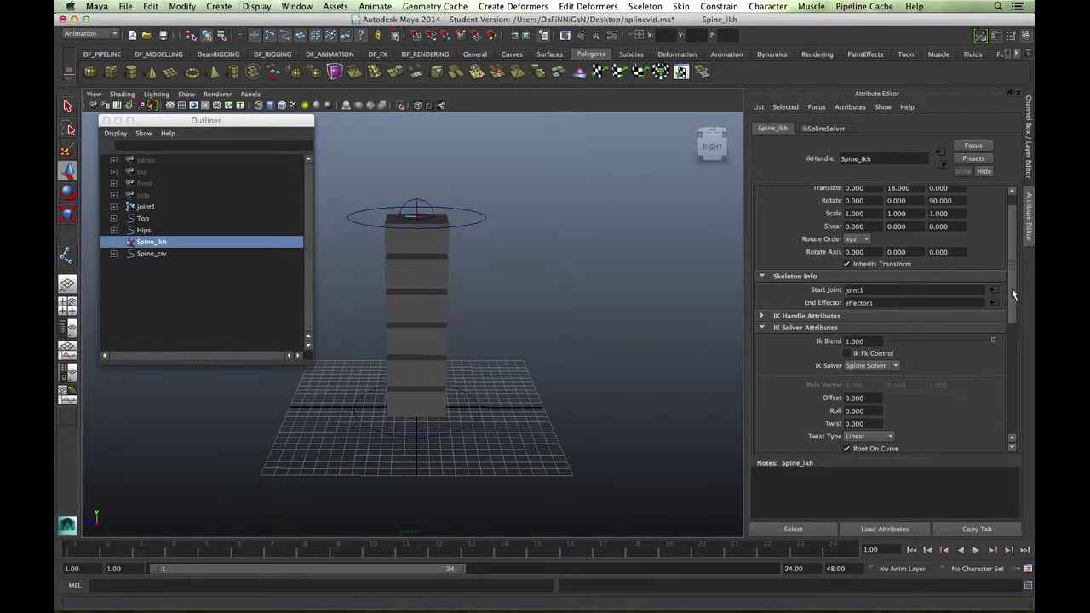
left_click_drag(1011, 284, 1014, 339)
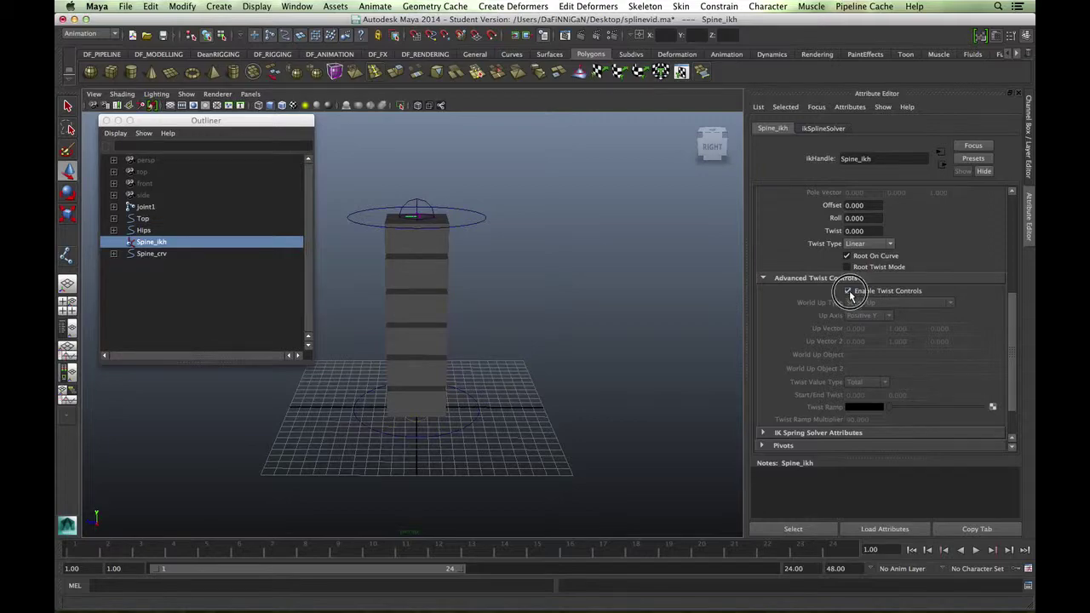
left_click(849, 291)
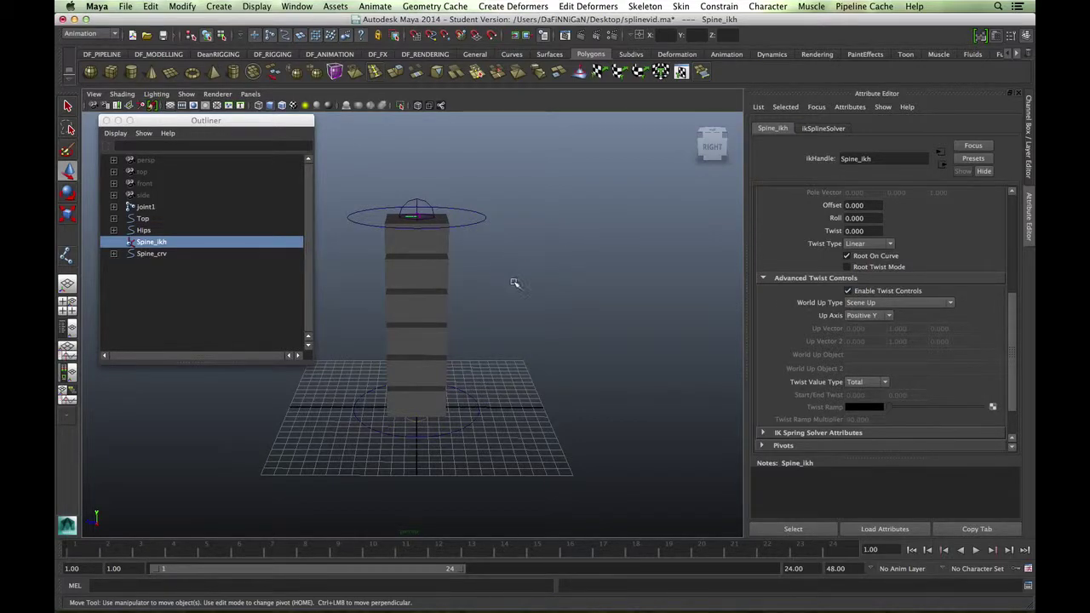
Narrow the Outliner window to free more of the viewport around the spine rig
left_click_drag(506, 287, 539, 283, "alt")
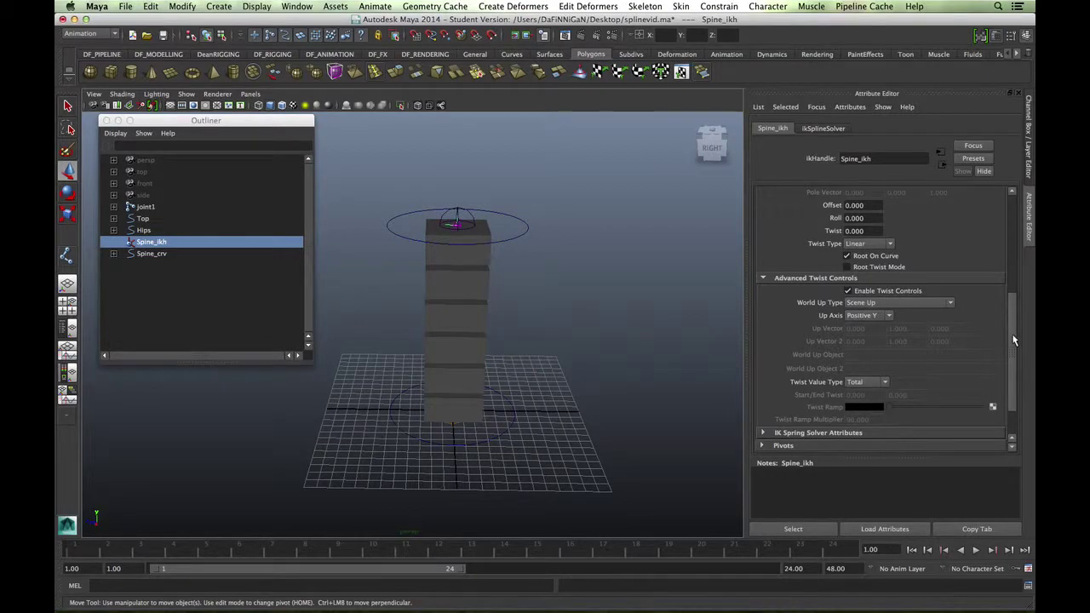
left_click_drag(1014, 341, 1009, 350)
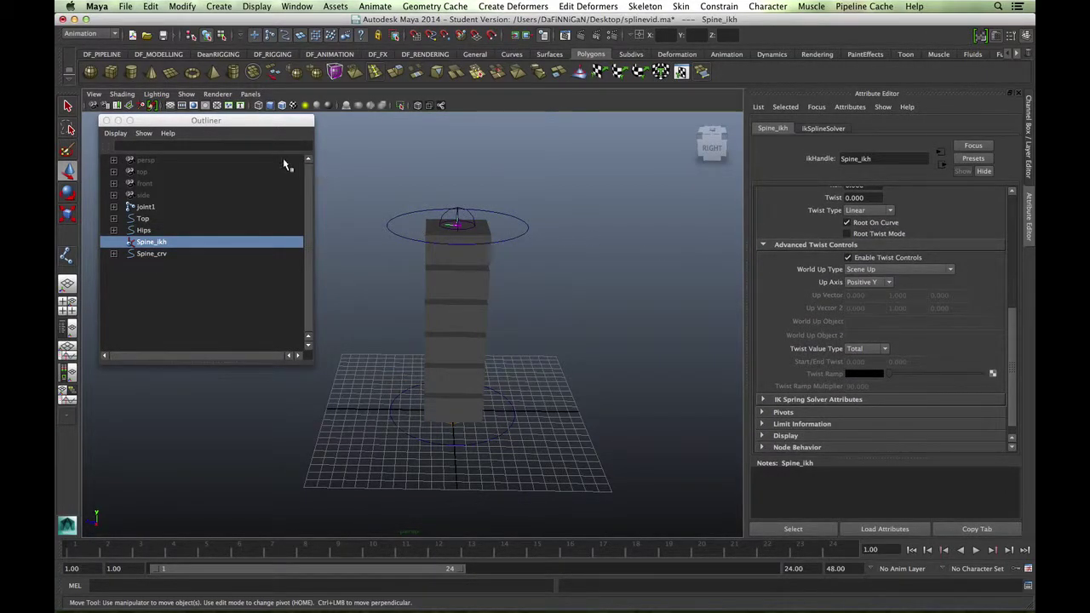
left_click_drag(314, 226, 275, 223)
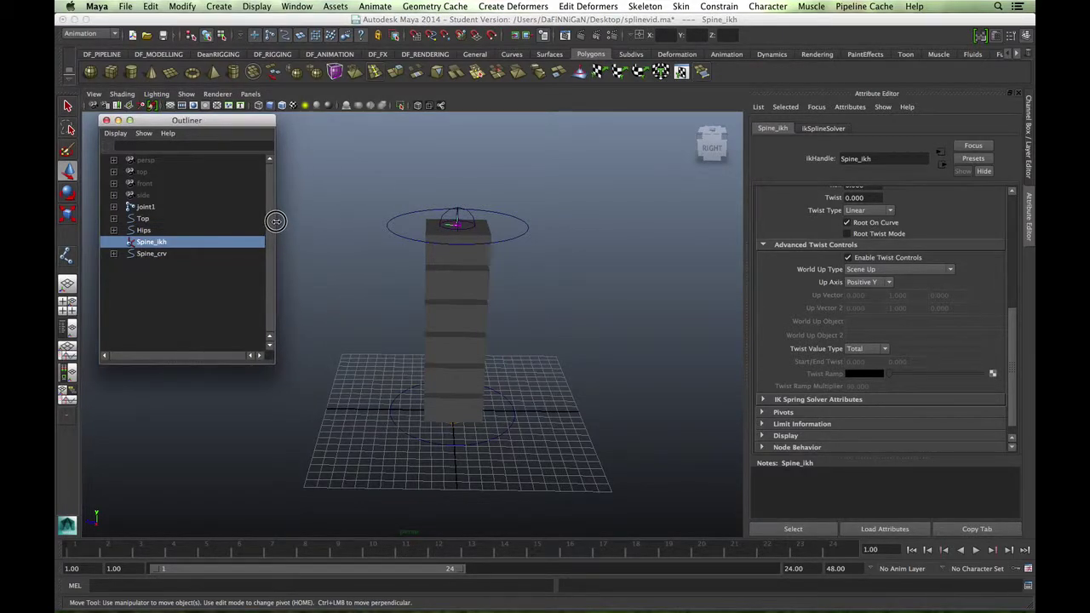
Set the Spine_ikh handle's World Up Type to Object Rotation Up (Start/End) and its Up Axis to Negative Z
left_click_drag(508, 298, 559, 275, "alt")
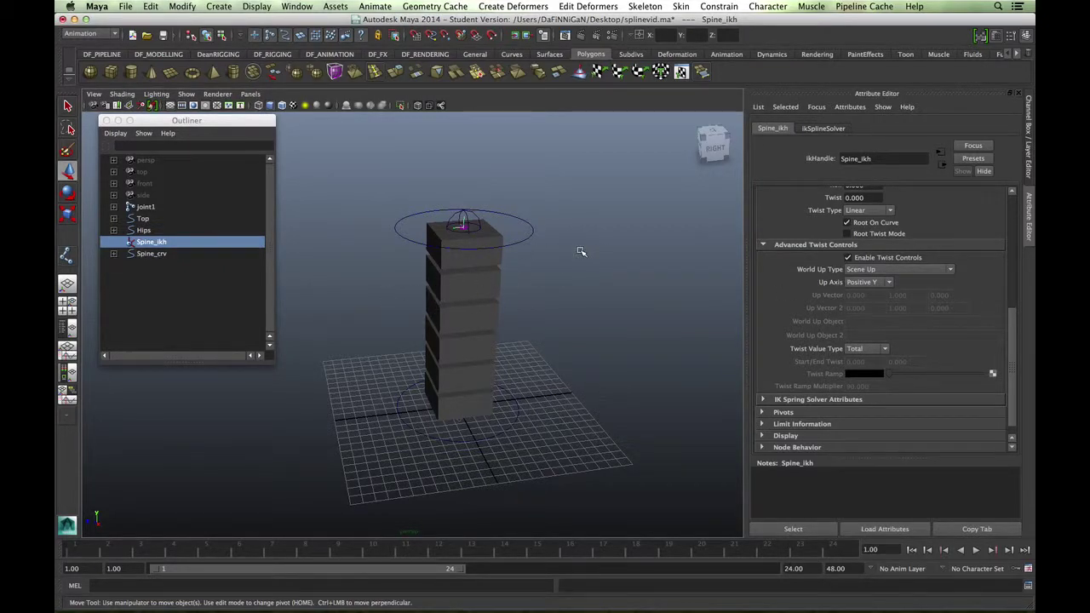
left_click_drag(522, 227, 543, 263)
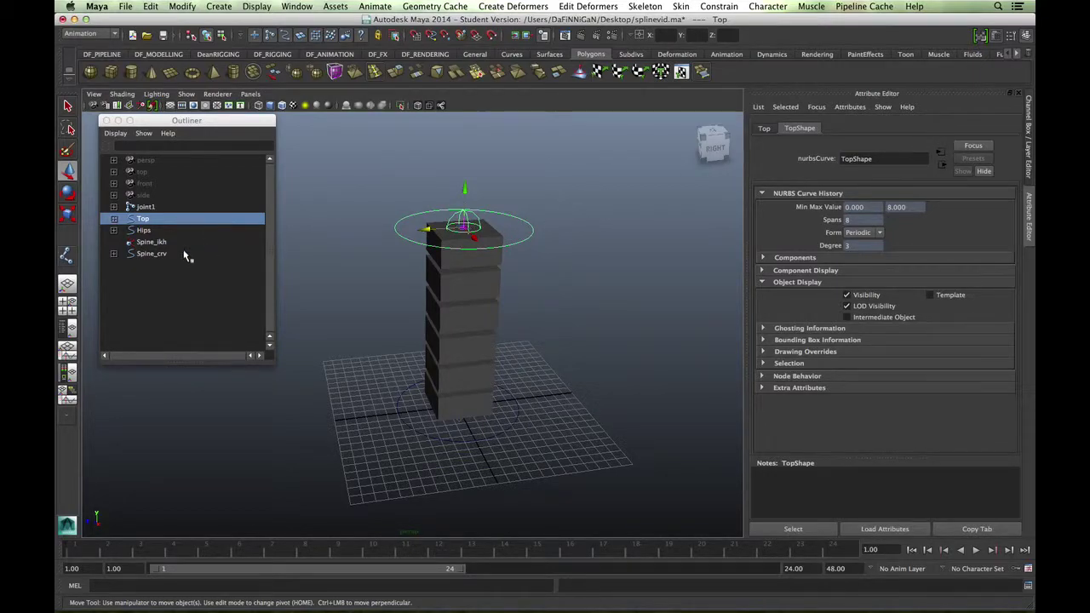
left_click(152, 242)
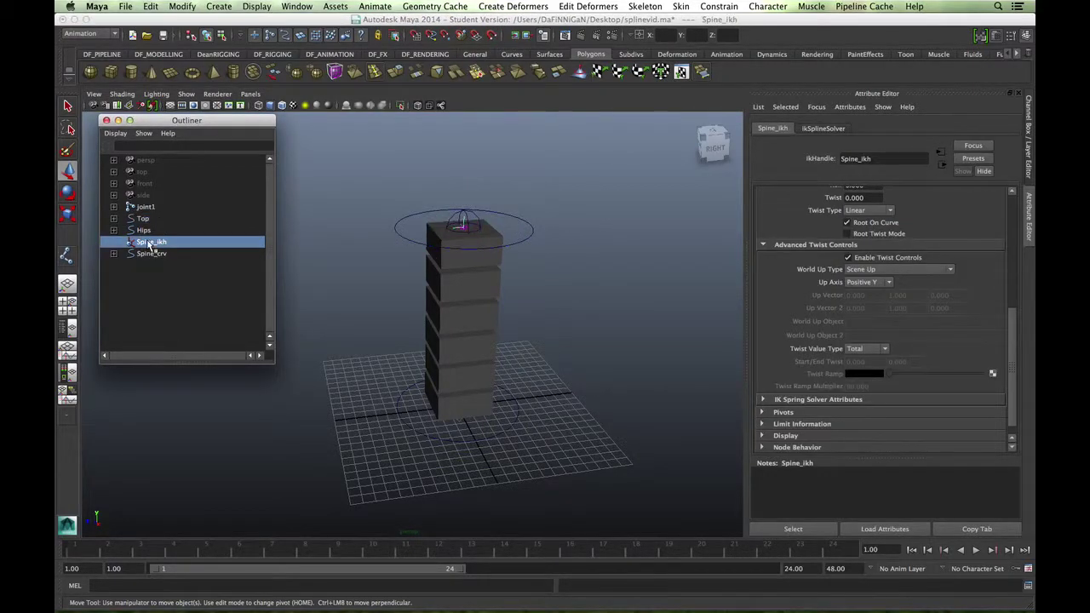
mouse_move(1018, 337)
left_mouse_down()
mouse_move(1016, 316)
mouse_move(1017, 338)
left_mouse_up()
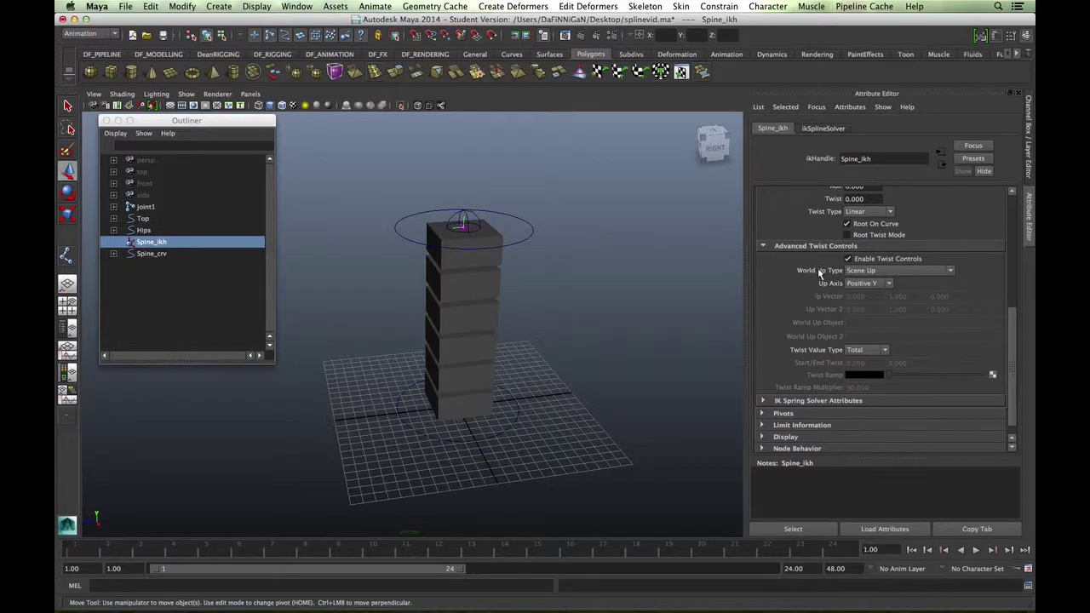
left_click(950, 271)
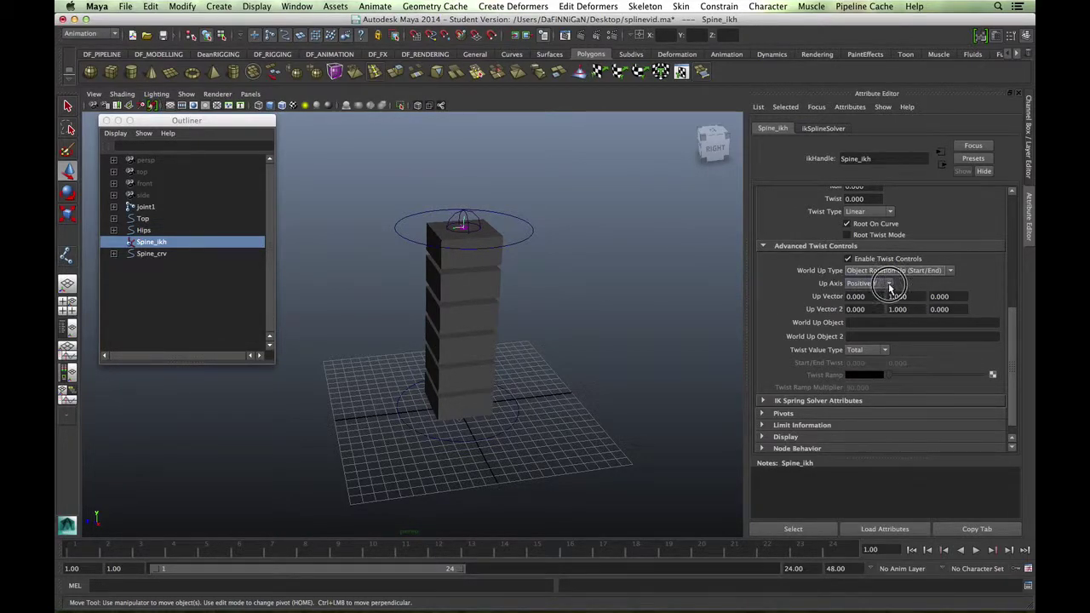
left_click(888, 284)
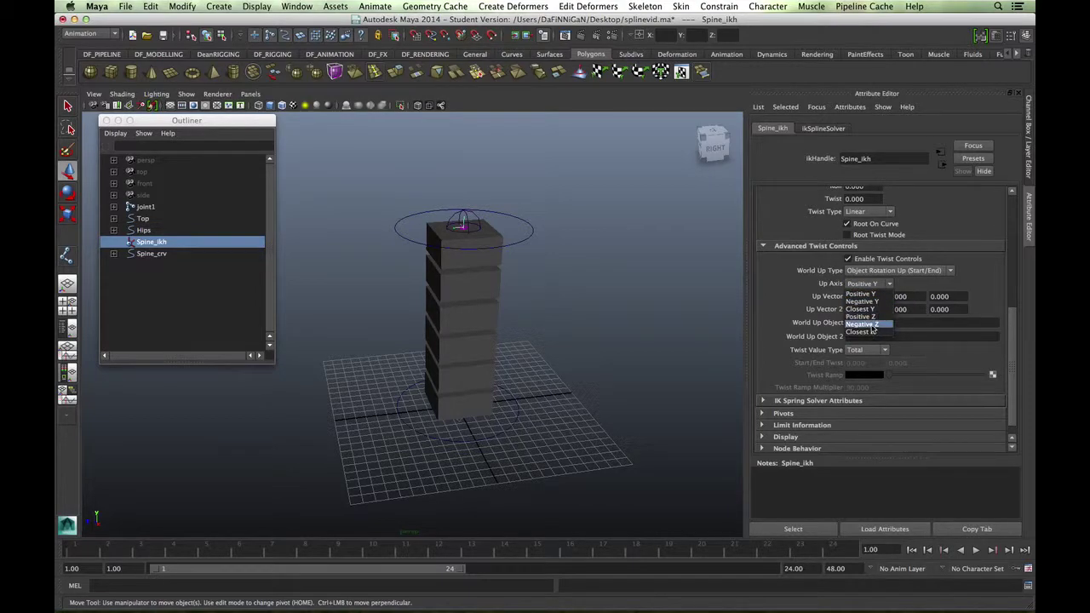
left_click(870, 326)
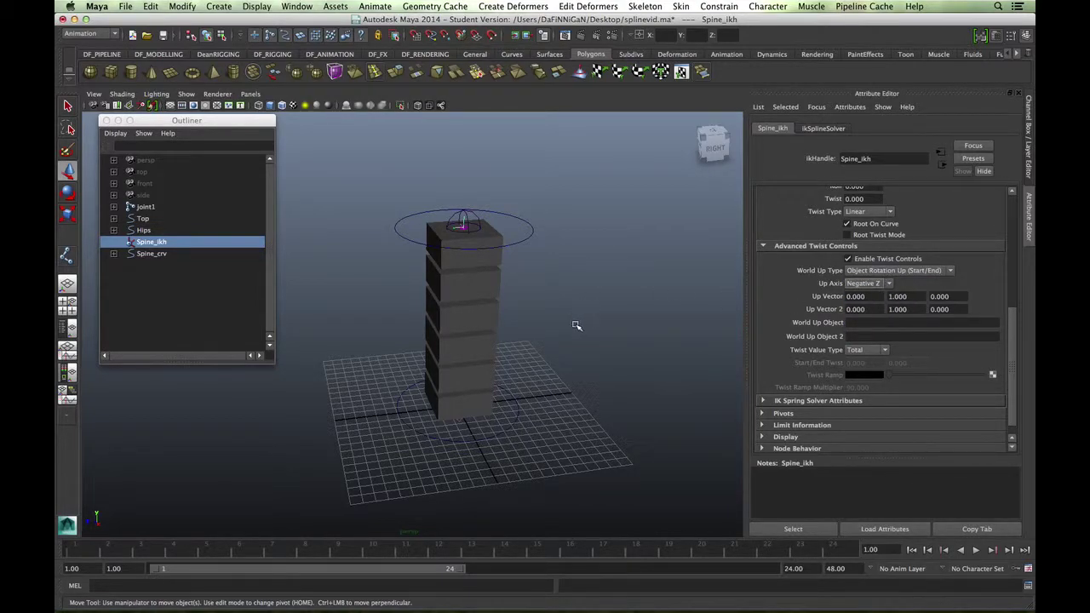
Assign the Hips control as the World Up Object in the Spine_ikh handle's advanced twist attributes
left_click_drag(567, 383, 558, 354, "alt")
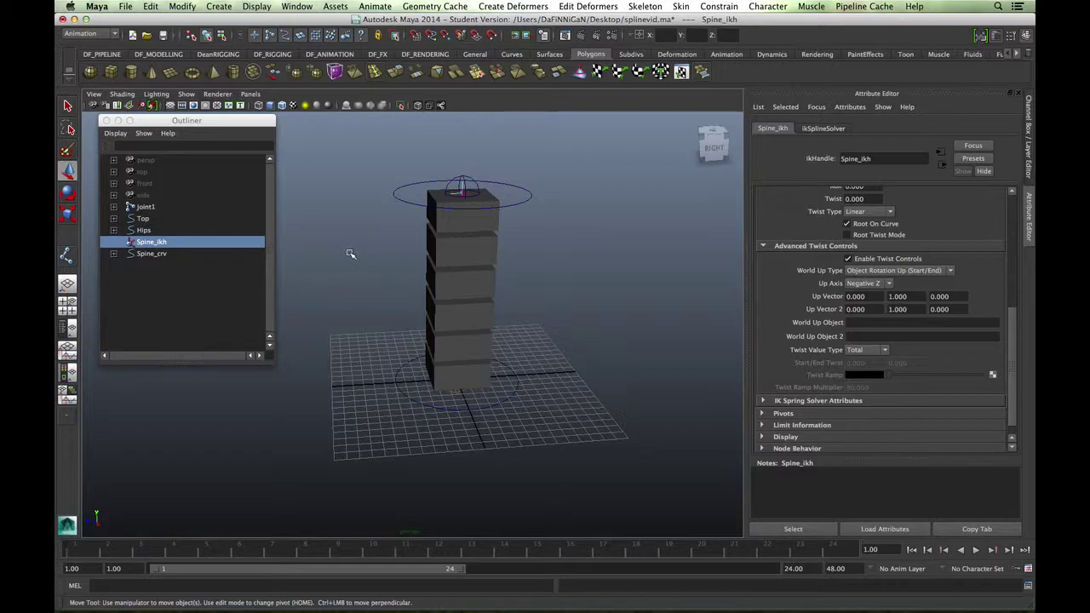
left_click_drag(375, 281, 441, 282, "alt")
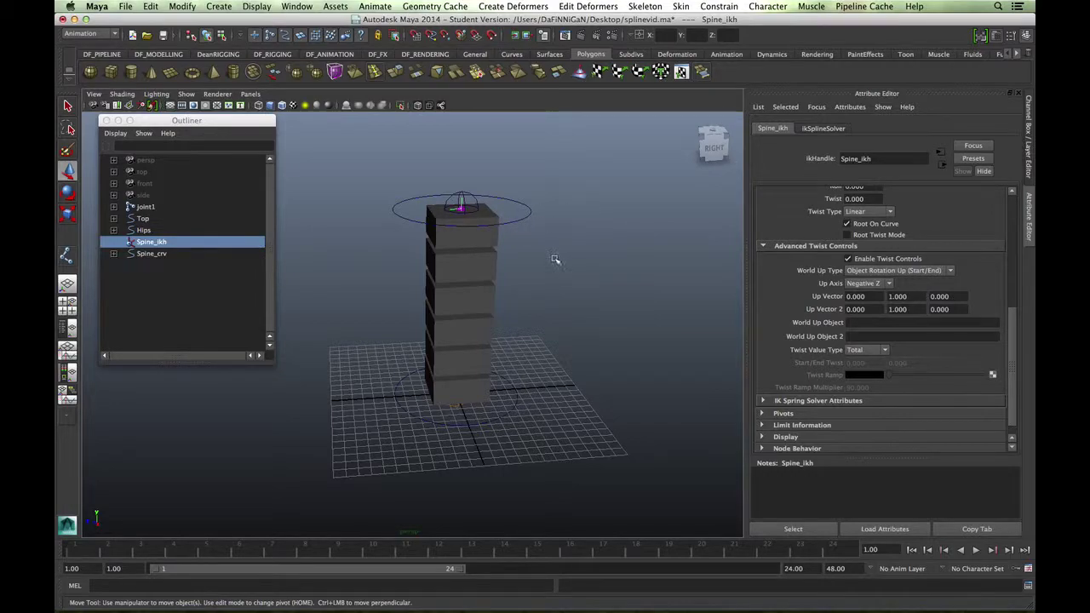
left_click_drag(555, 261, 567, 264, "alt")
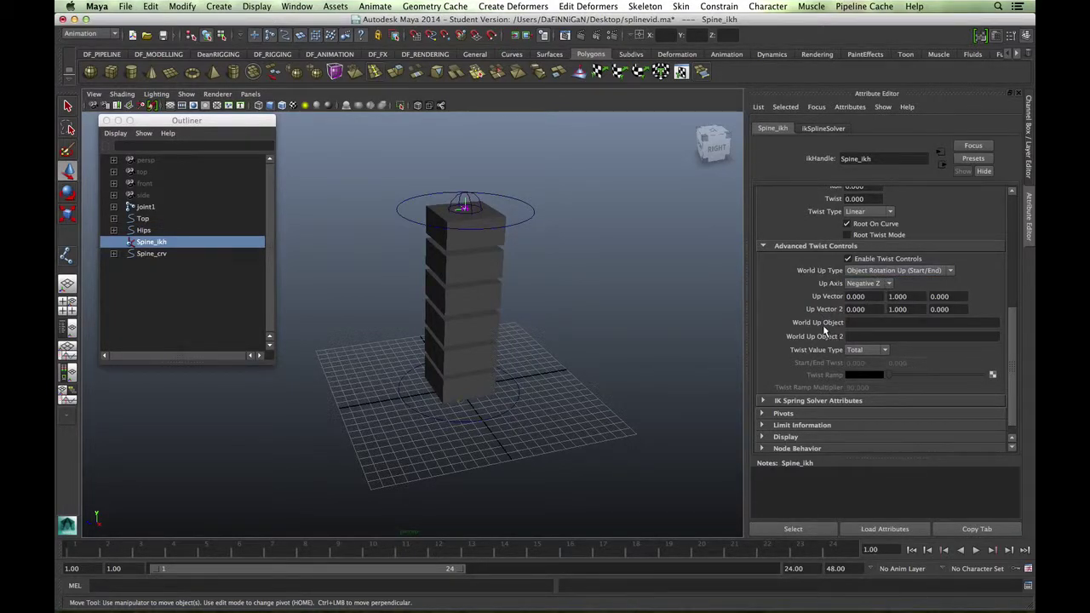
left_click(517, 393)
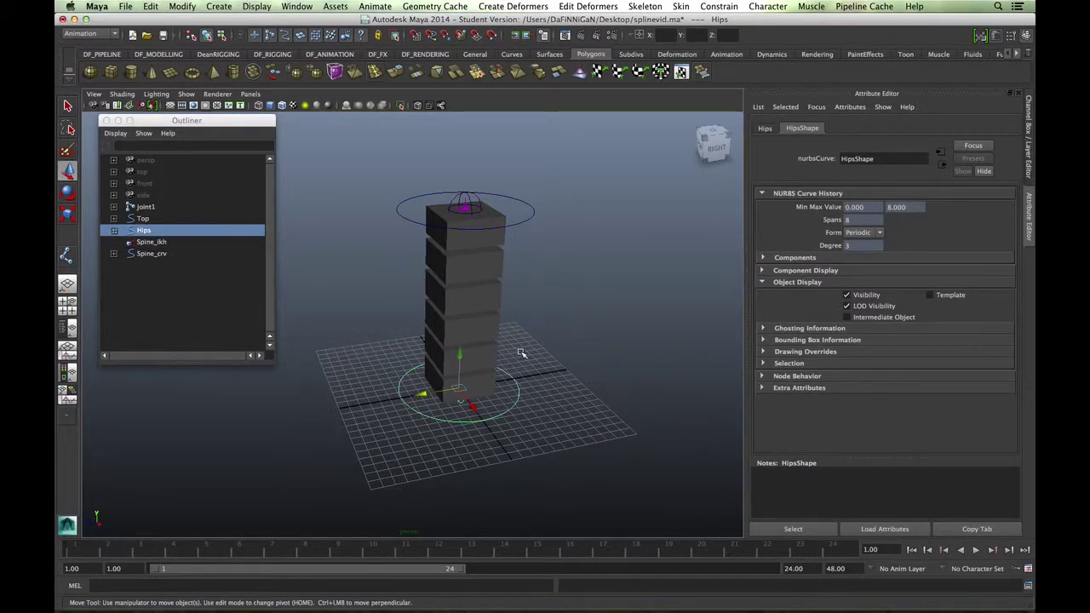
left_click(160, 242)
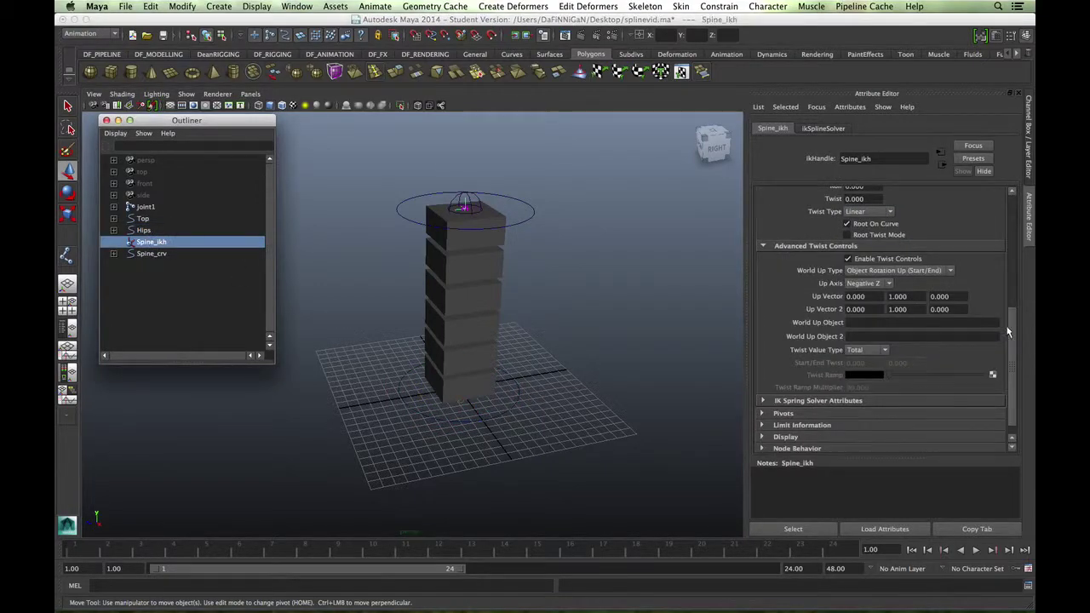
left_click(882, 322)
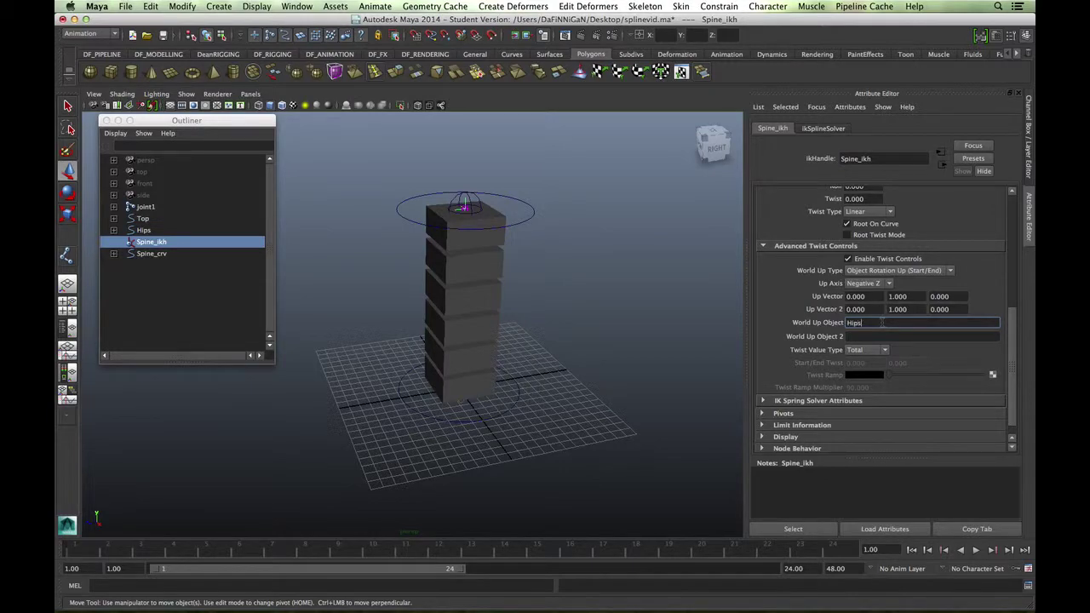
left_click(584, 357)
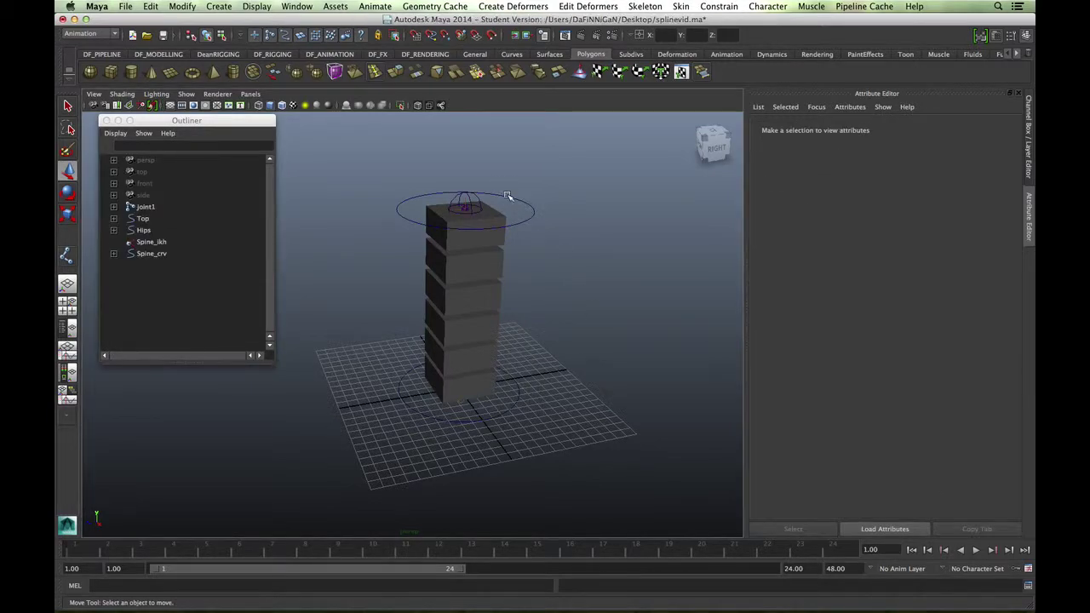
Assign the Top control as World Up Object 2 of the Spine_ikh handle
left_click(524, 226)
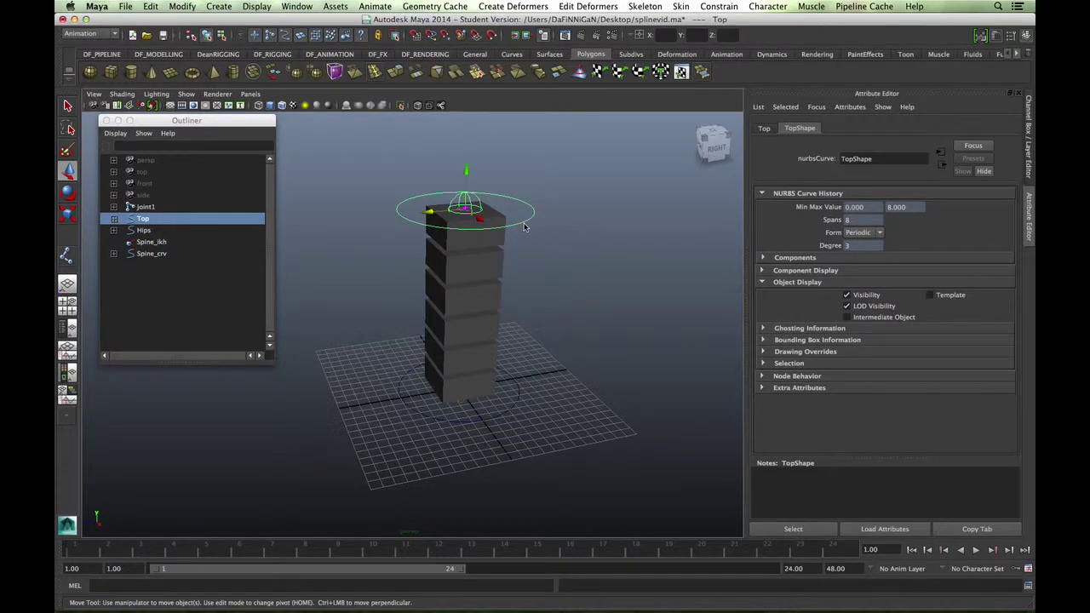
left_click(151, 241)
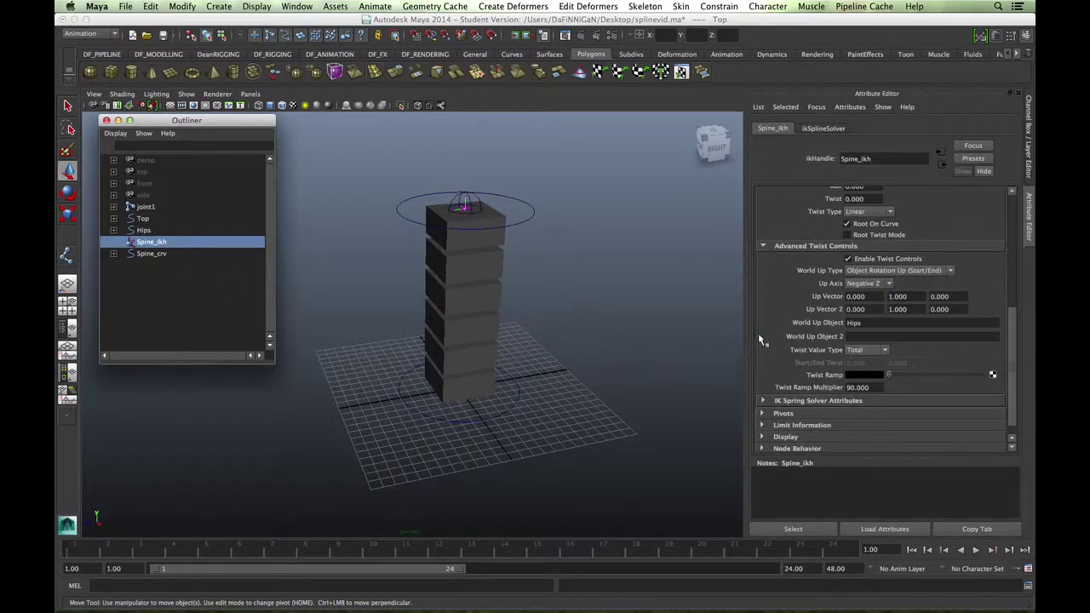
left_click(867, 336)
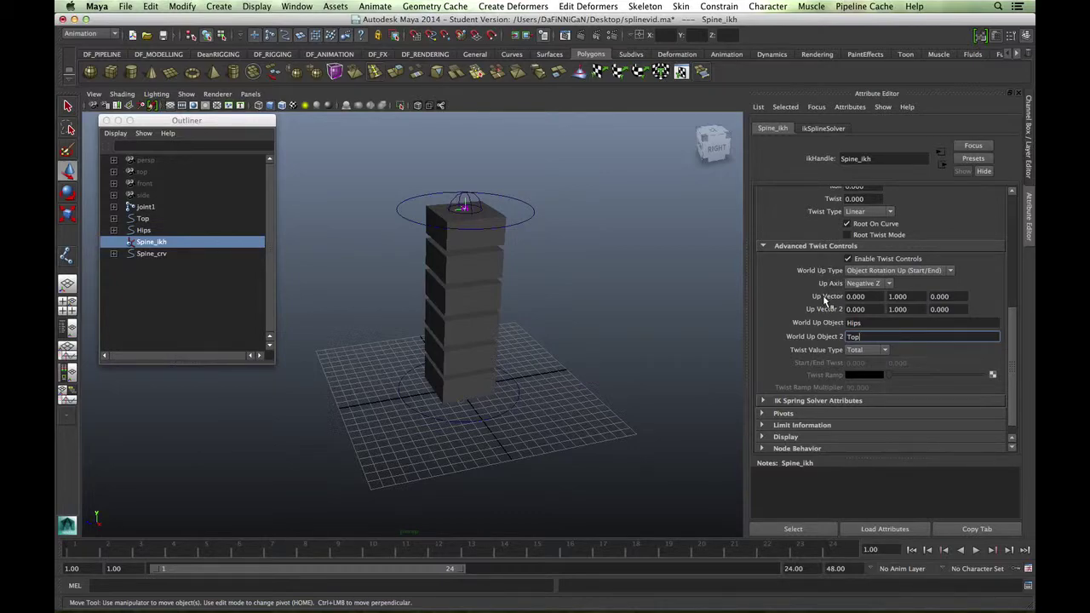
left_click(527, 220)
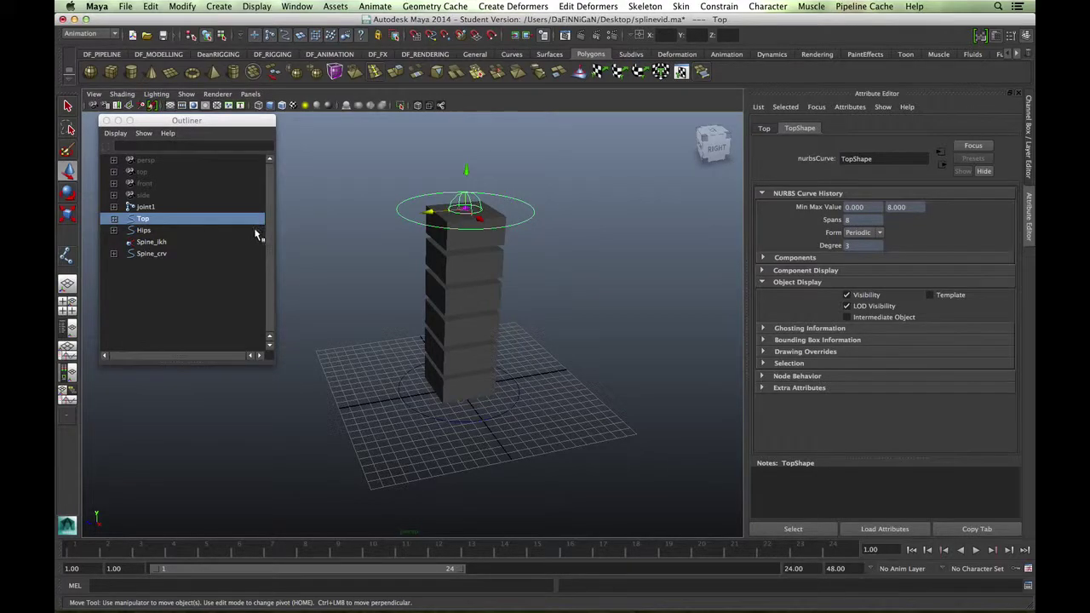
Set both Up Vector and Up Vector 2 of the Spine_ikh handle to 0, 0, -1
left_click(149, 241)
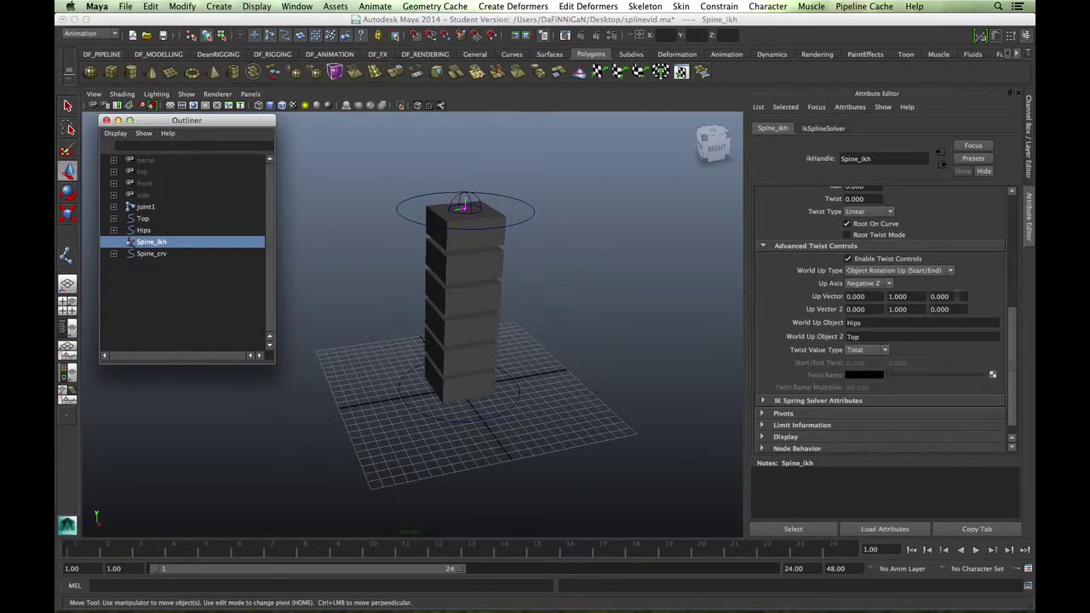
left_click(920, 297)
type("0")
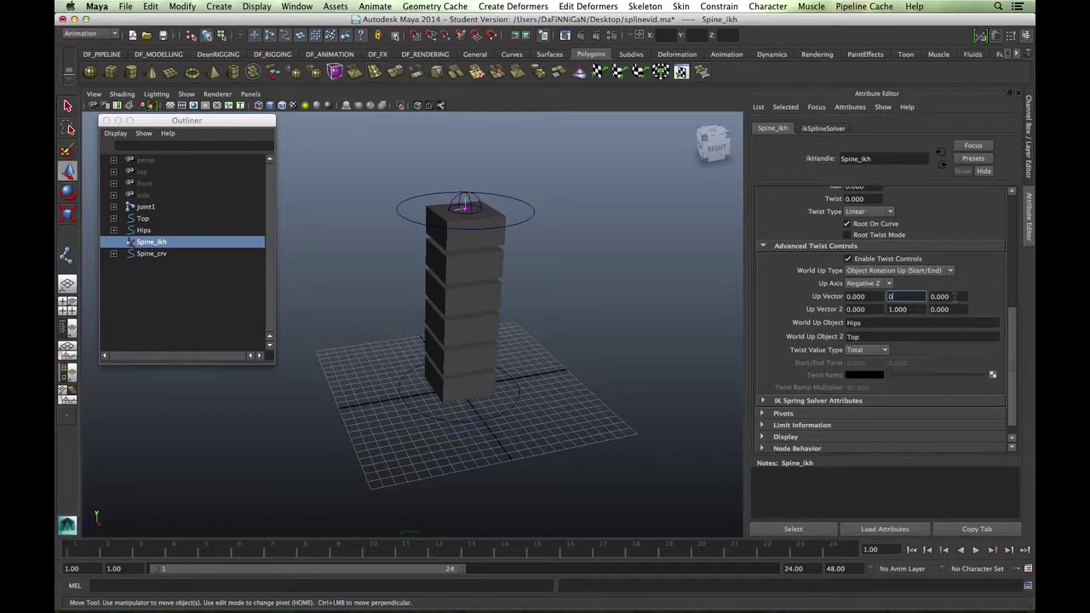
left_click(930, 299)
type("-1")
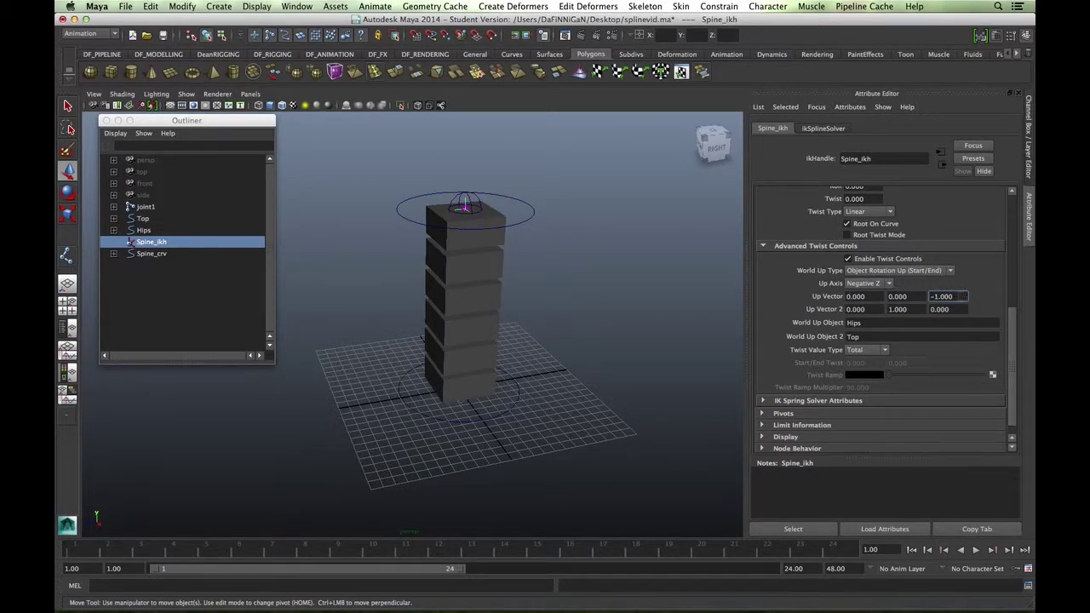
left_click(898, 310)
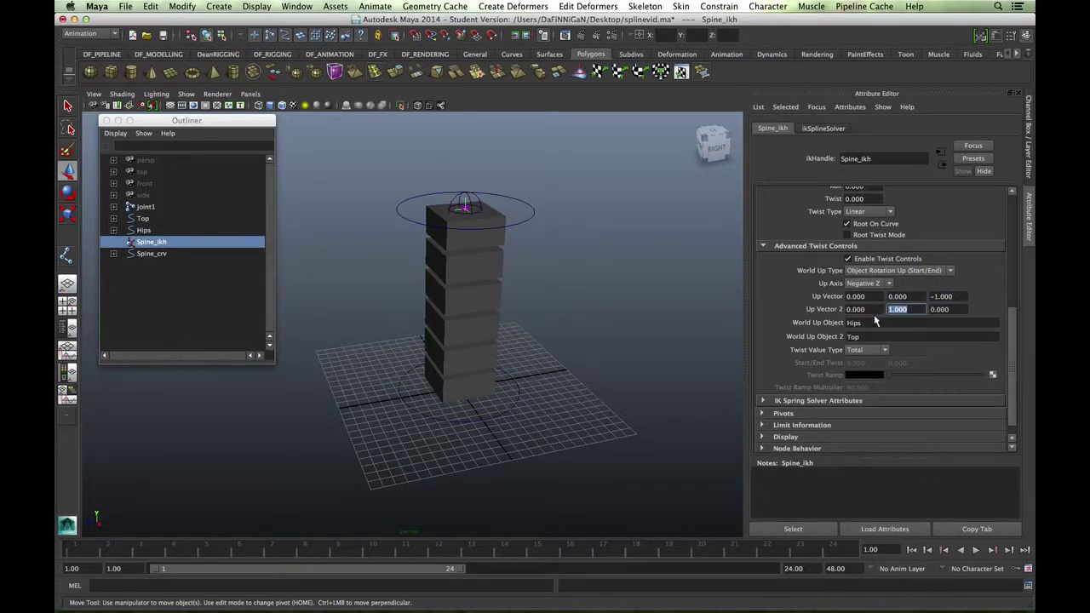
type("0")
key("Tab")
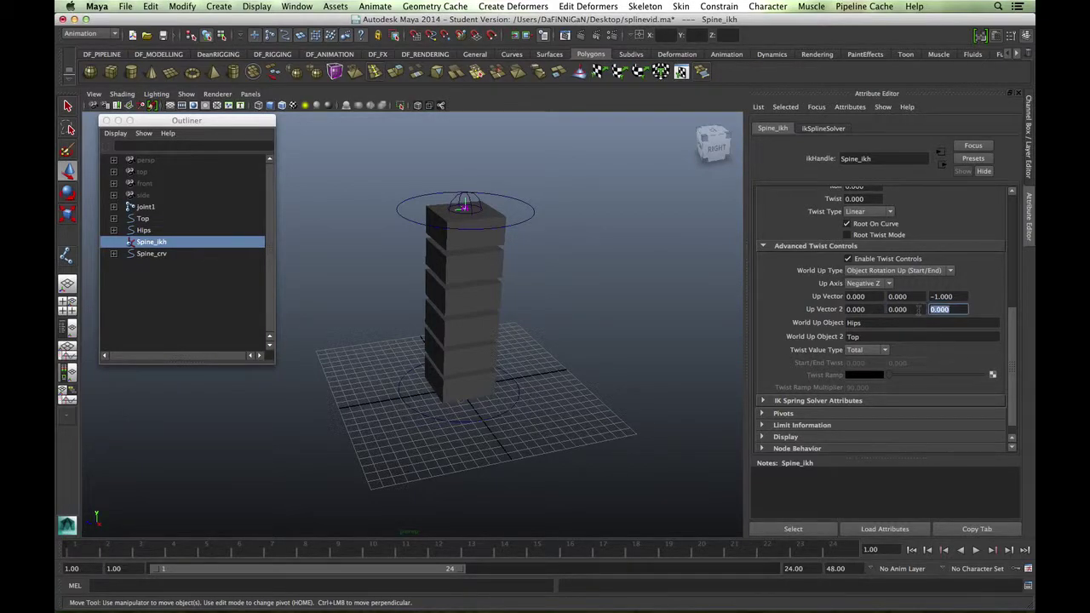
type("-1")
left_click(572, 247)
Test the spine's twist by rotating the Top control and rotating the Hips control about -11.4 degrees in Y
left_click(537, 212)
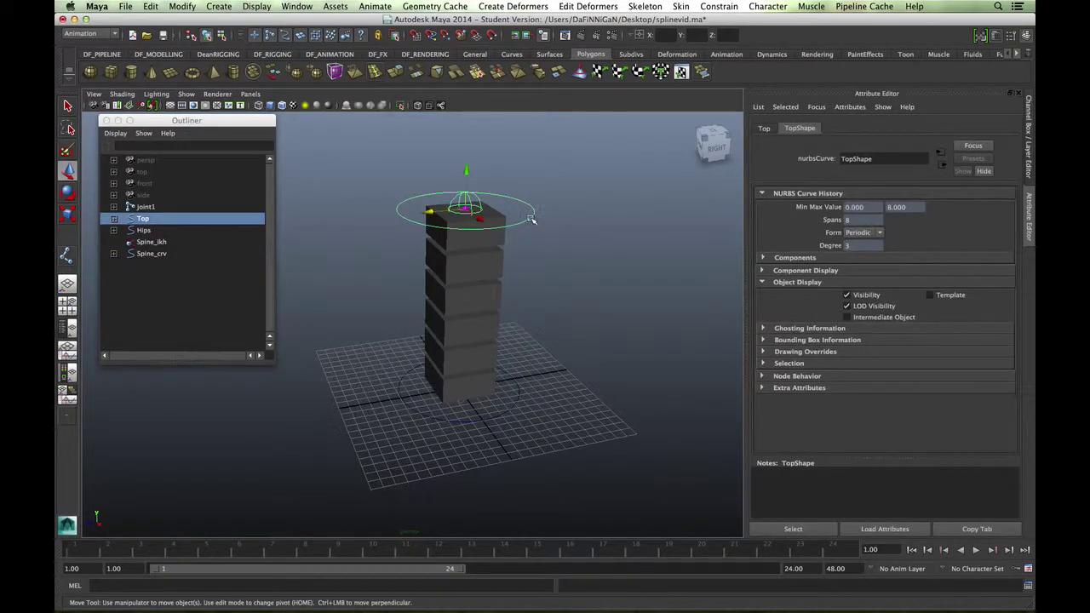
key("e")
left_click_drag(504, 223, 487, 405)
left_click(514, 401)
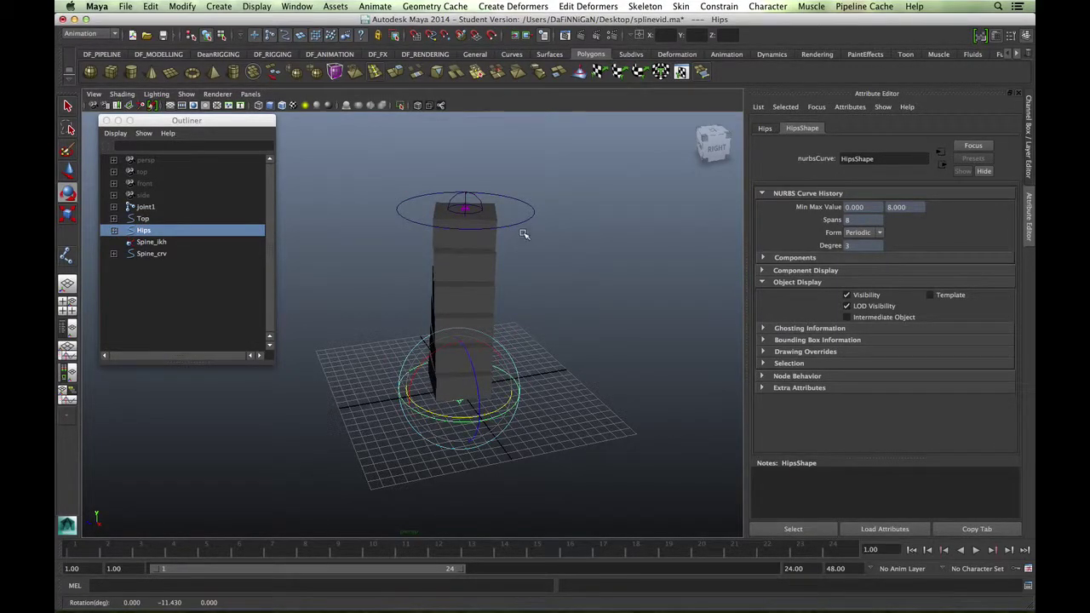
Move the Top control about -2.5, 2.5, 0.2 in X, Y, Z and rotate it to about 9.6, 3.0, -7.1 degrees
left_click(514, 225)
left_click(514, 226)
key("w")
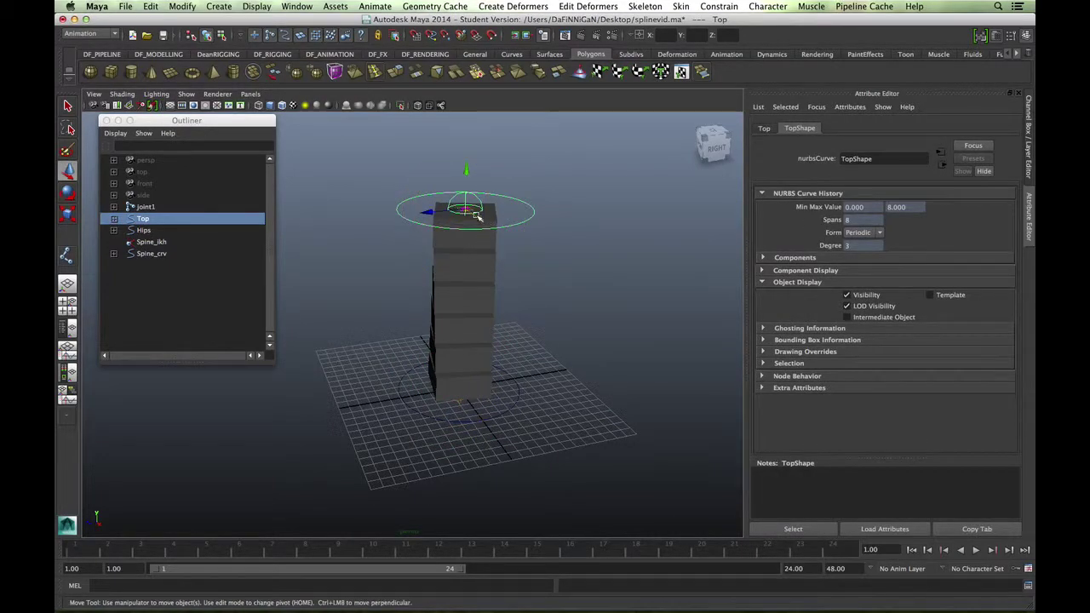
left_click_drag(466, 213, 395, 138)
key("e")
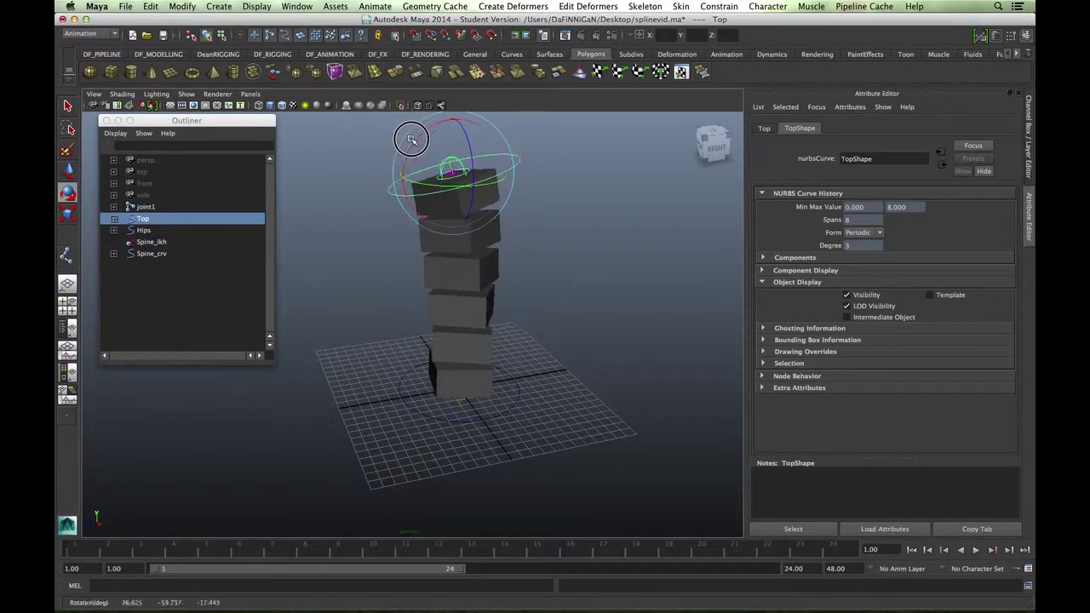
left_click_drag(455, 175, 498, 171)
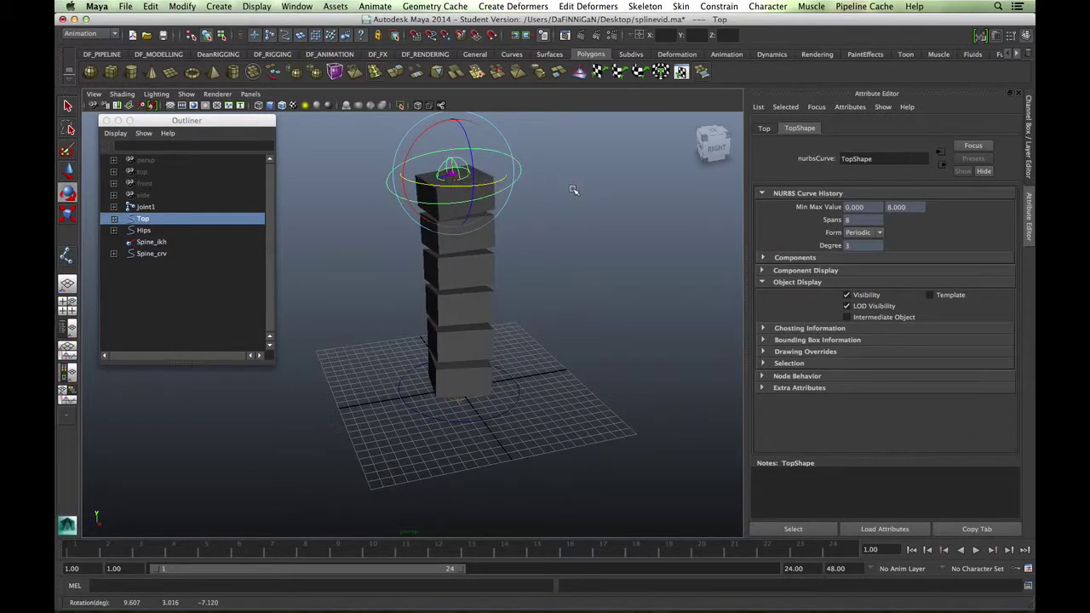
Reset all translate and rotate values of the Top control to 0
scroll(547, 263, "down", 1)
scroll(596, 247, "down", 1)
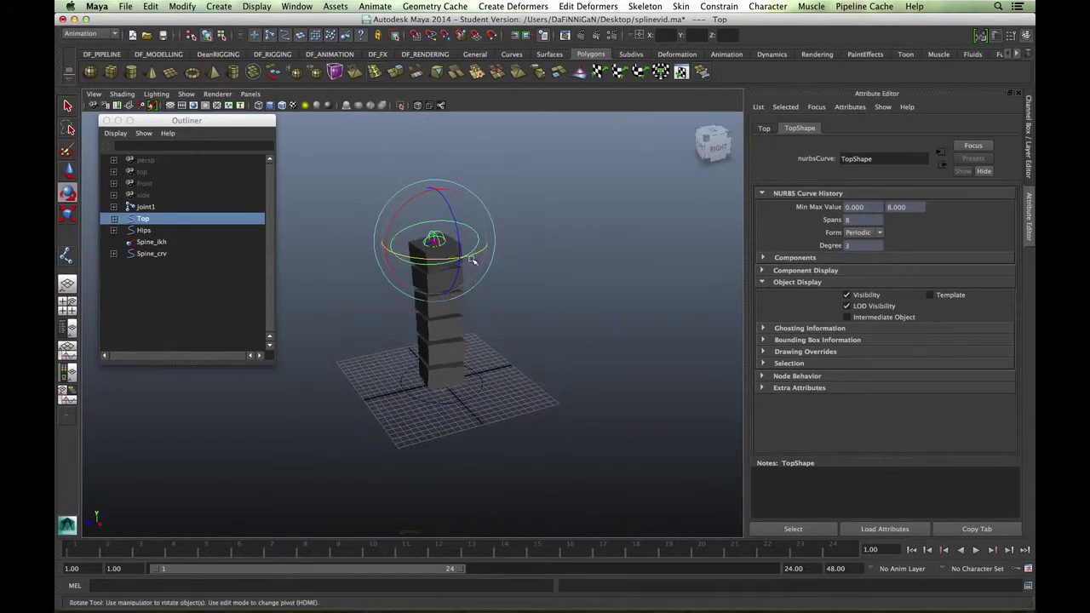
left_click(510, 253)
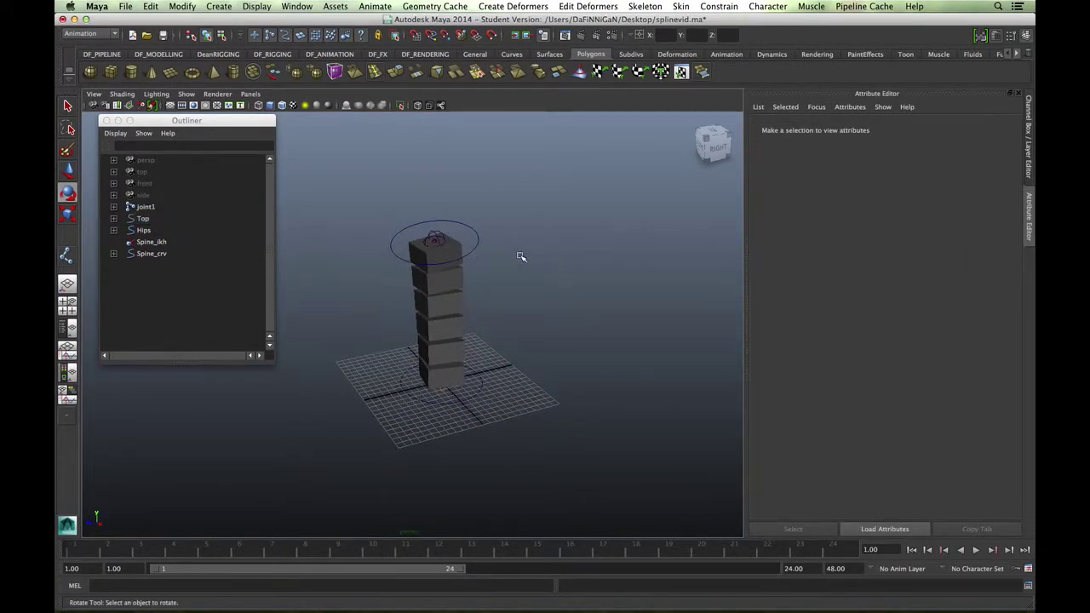
left_click(469, 246)
key("ctrl+a")
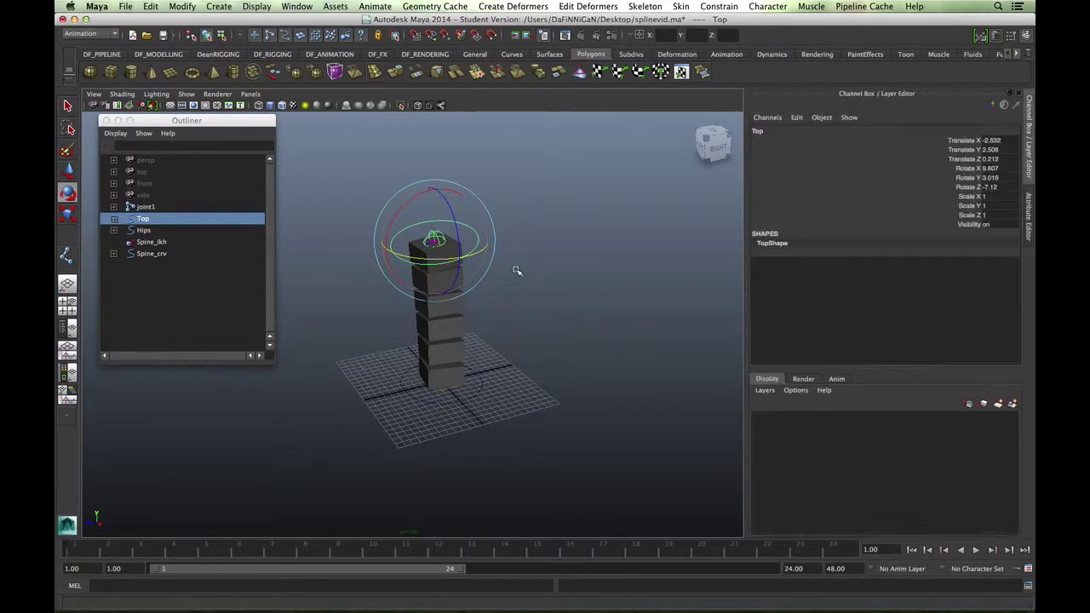
left_click_drag(992, 140, 992, 187)
type("0")
key("Return")
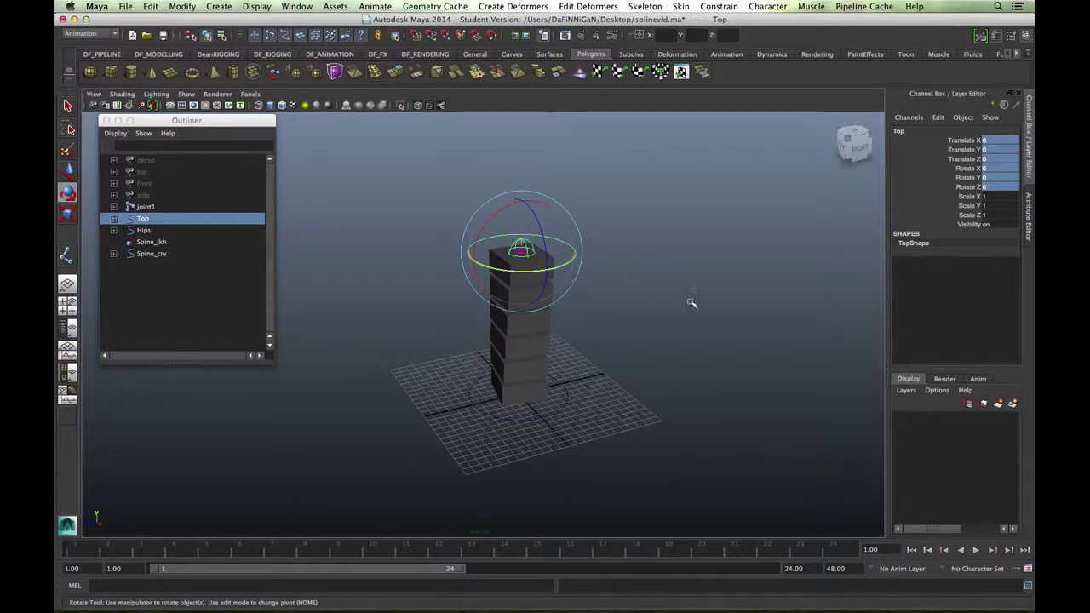
Reset the Hips control's Rotate Y to 0
left_click(565, 406)
left_click(997, 177)
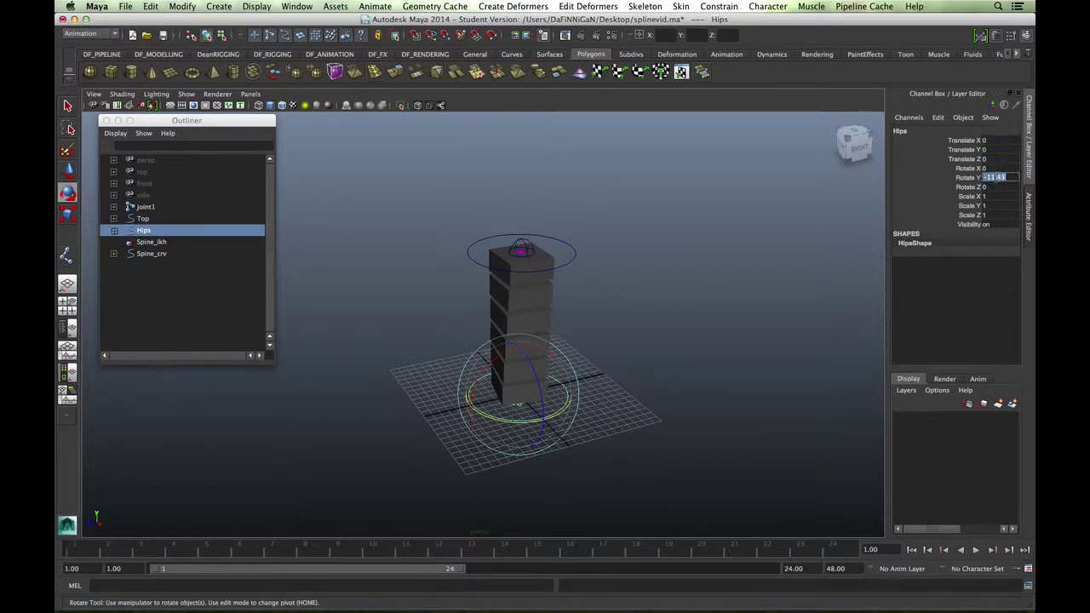
type("0")
key("Return")
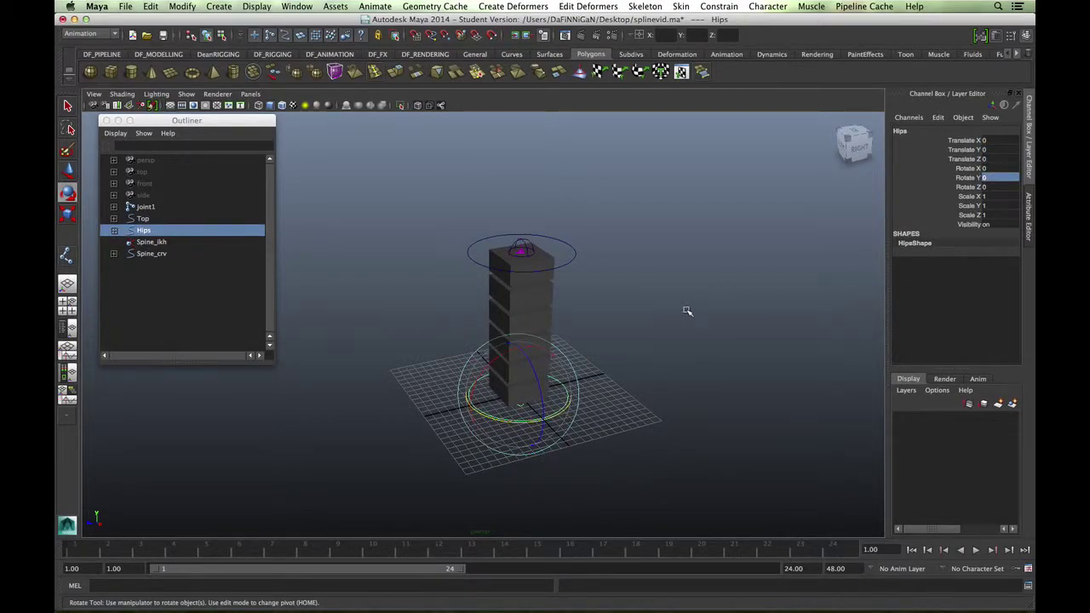
left_click_drag(687, 311, 665, 309, "alt")
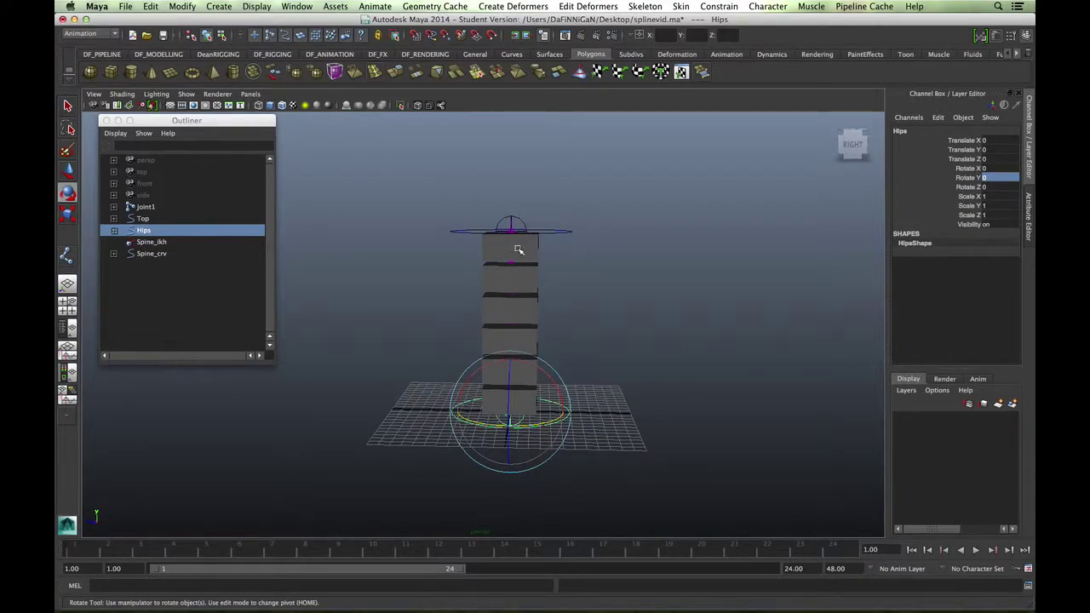
Try moving the Top control freely to test how the upper end of the spine follows
left_click(603, 322)
left_click(562, 419)
left_click(555, 232)
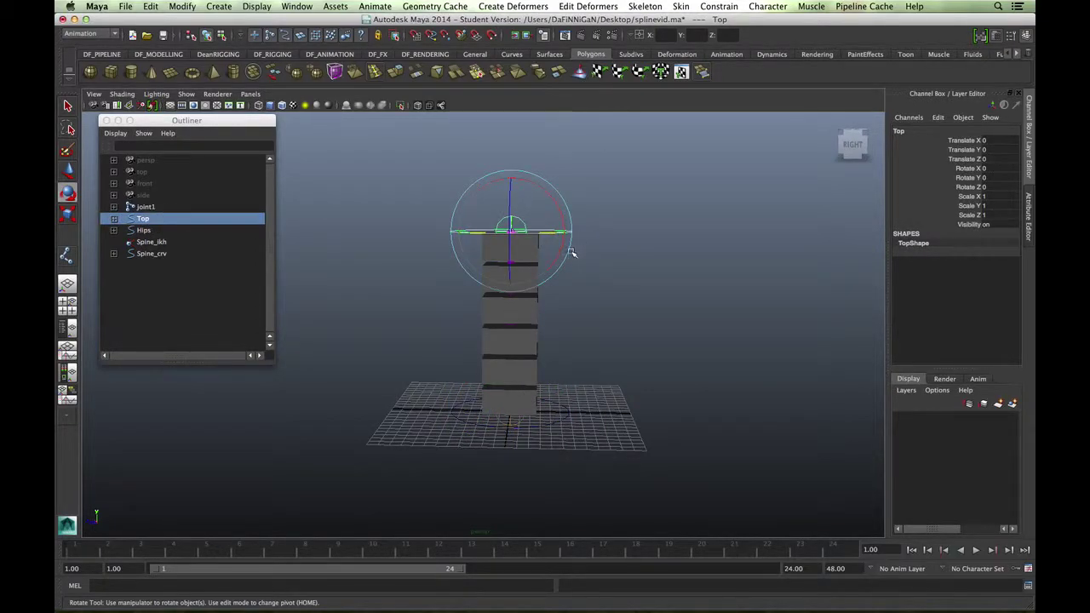
key("w")
mouse_move(507, 228)
left_mouse_down()
mouse_move(458, 228)
mouse_move(511, 230)
left_mouse_up()
Test the lower spine by moving the Hips control about -2.1 in X and 2.9 in Z, and undo the move
left_click(568, 410)
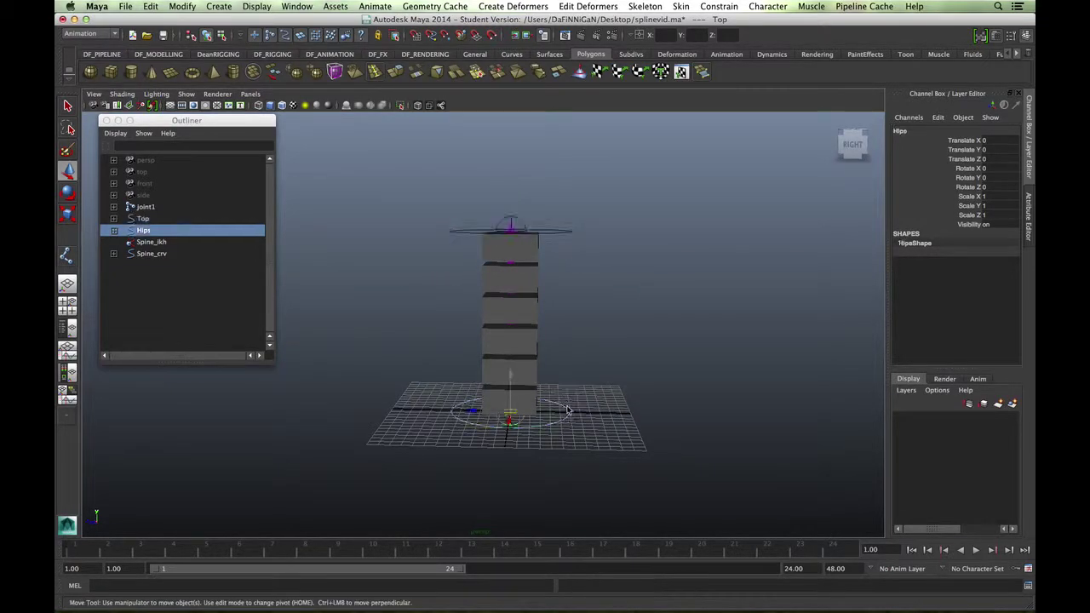
left_click_drag(511, 415, 484, 412)
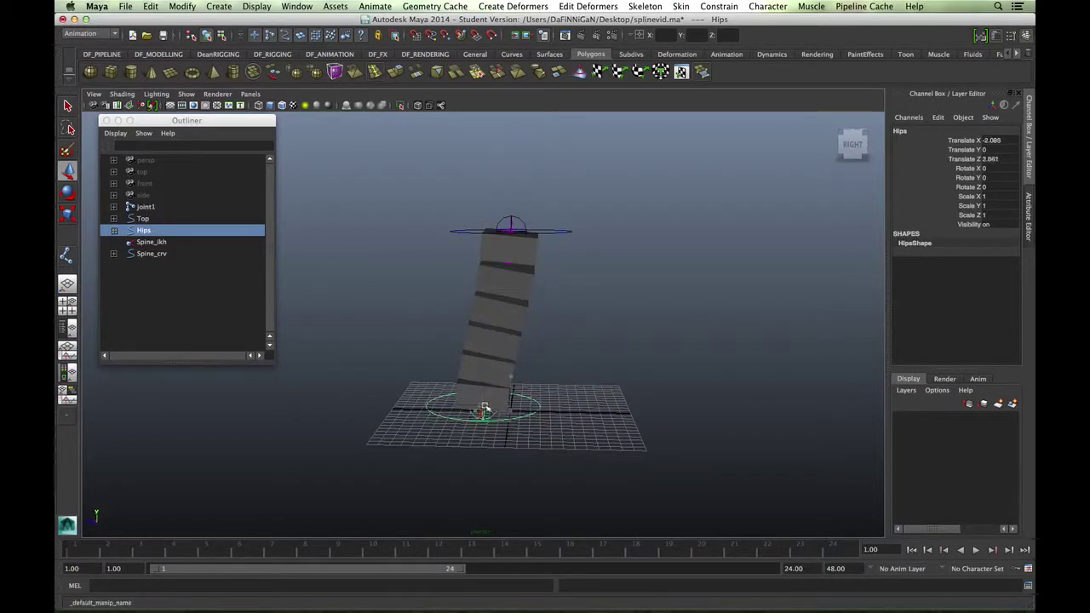
key("z")
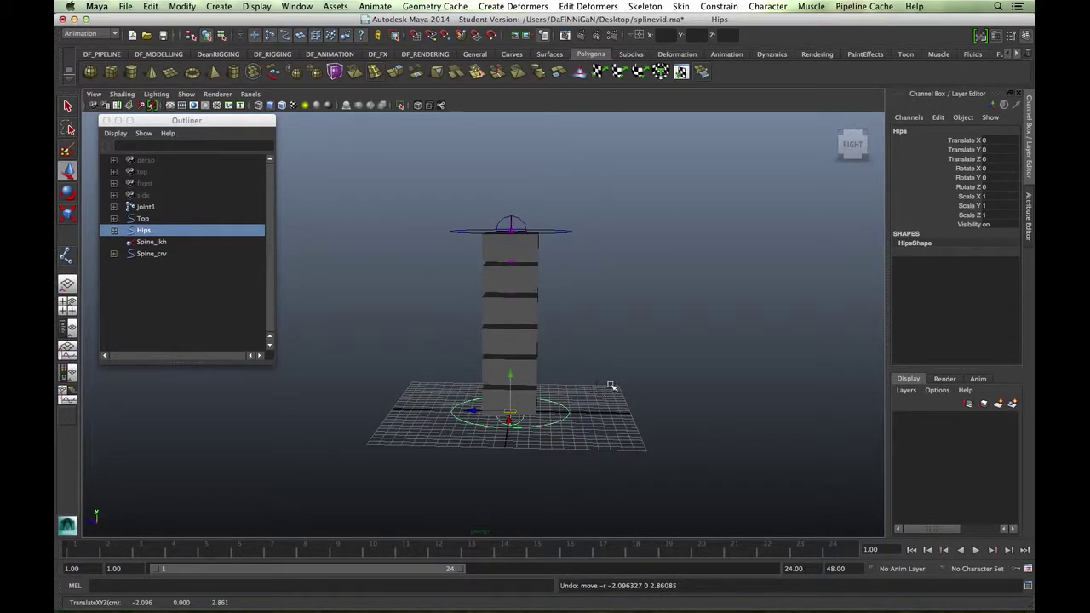
Test the spine's stretch by raising the Top control about 2.5 in Y, and undo the move
left_click(553, 232)
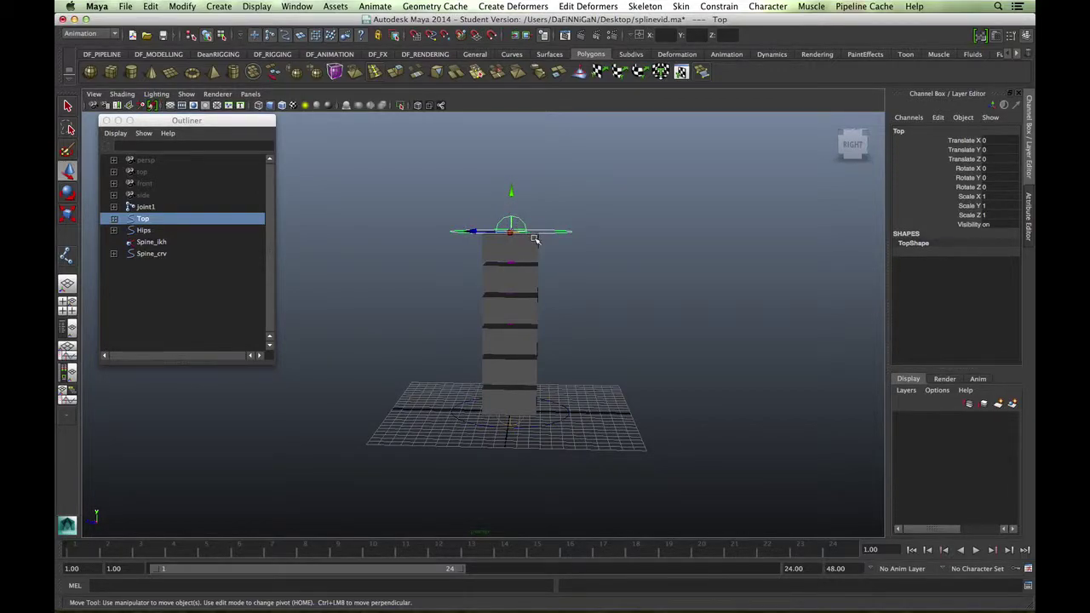
left_click_drag(535, 240, 482, 173, "alt")
key("z")
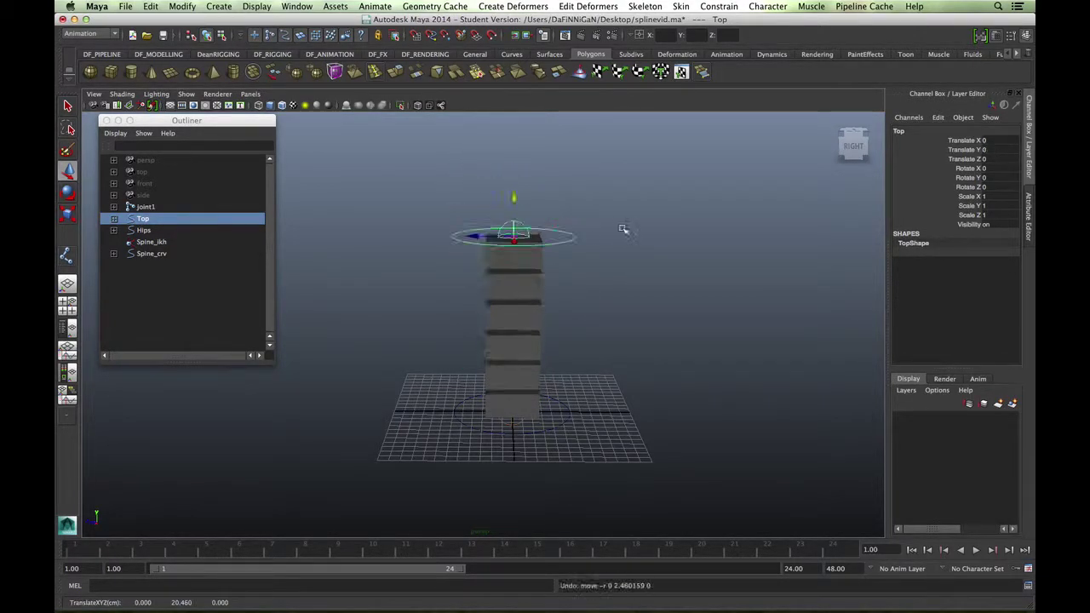
middle_click_drag(613, 236, 579, 245, "alt")
right_click_drag(580, 245, 605, 244, "alt")
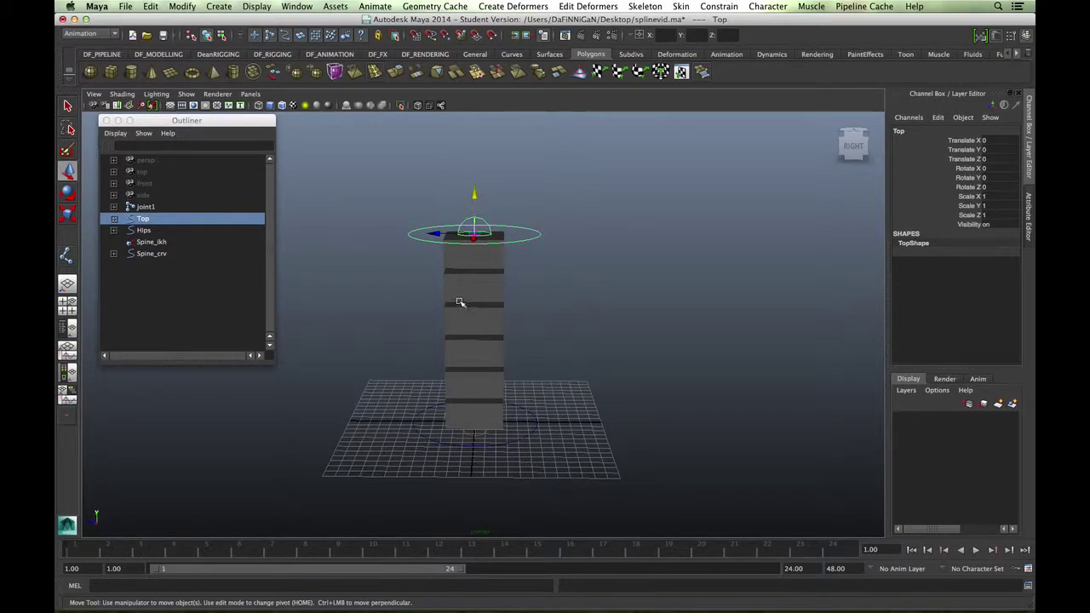